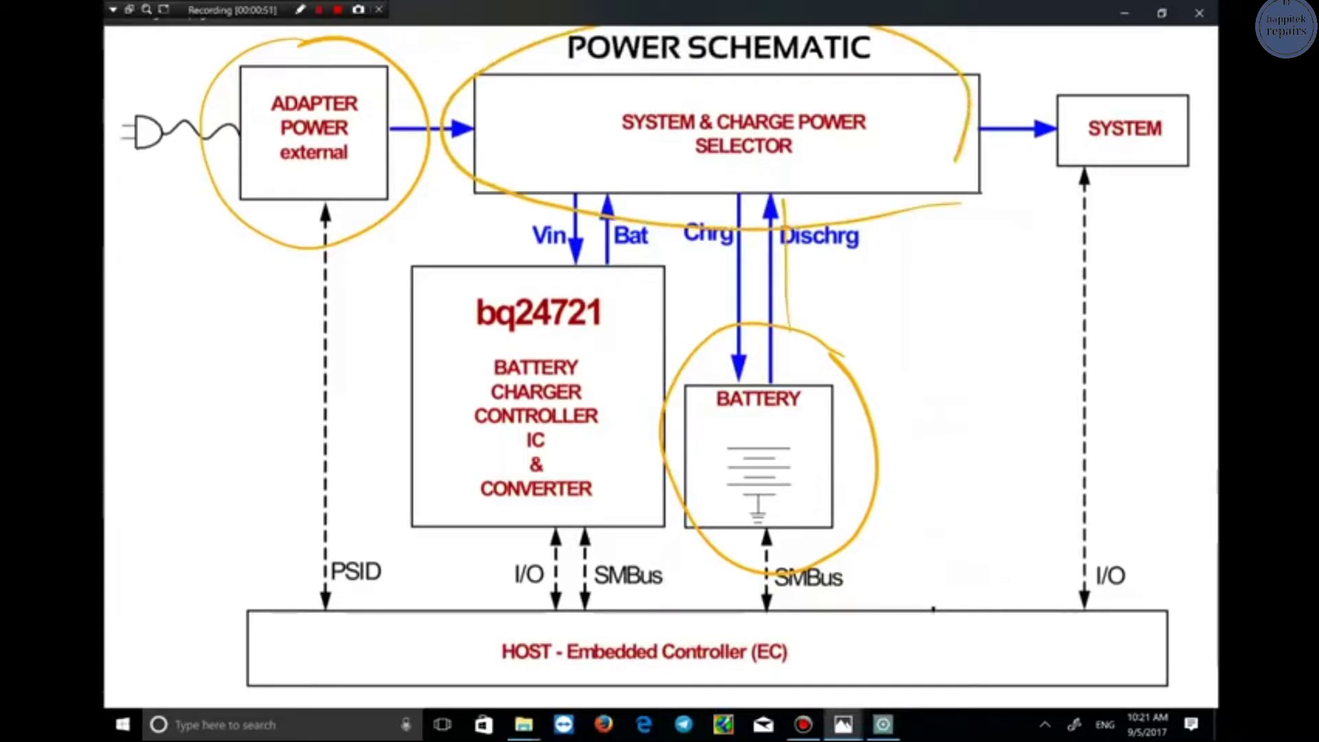
Draw an arrow from the charge power selector to the SYSTEM block and circle the bq24721 part name
mouse_move(955, 134)
left_mouse_down()
mouse_move(1062, 156)
mouse_move(1052, 167)
left_mouse_up()
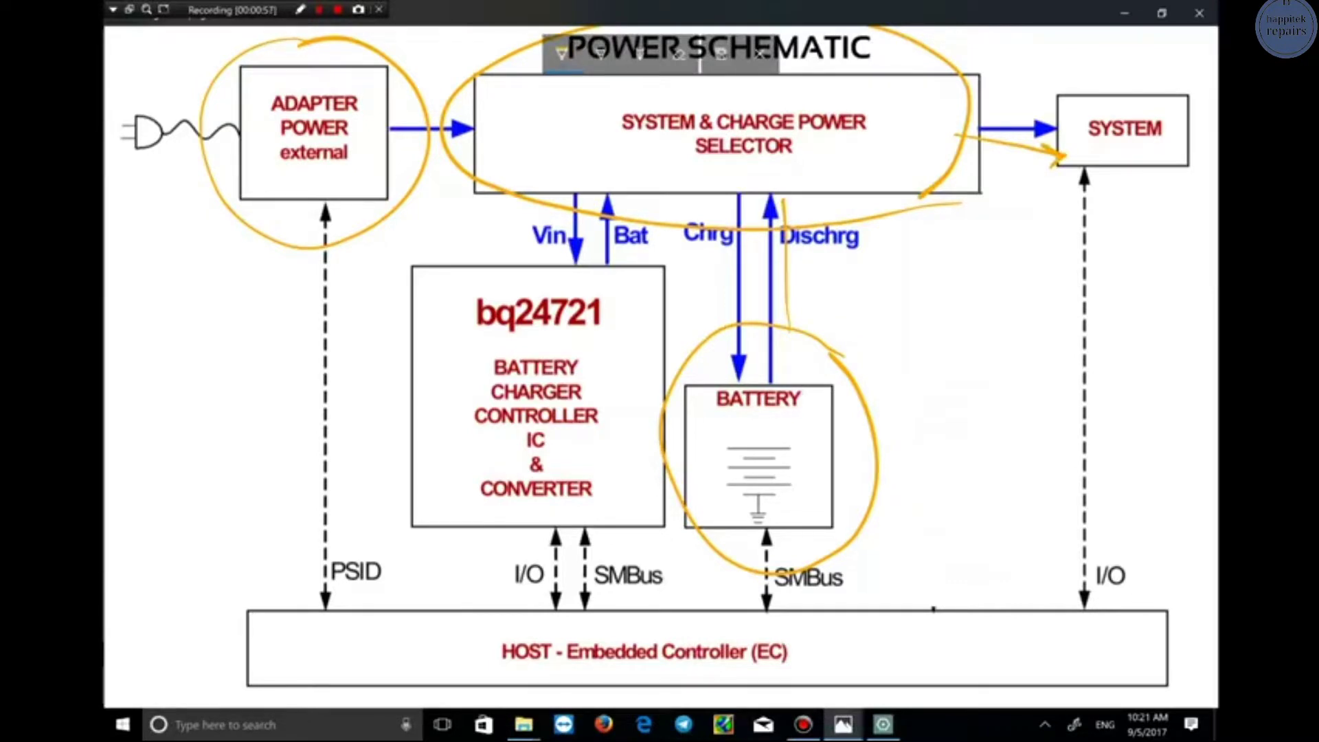
mouse_move(621, 334)
left_mouse_down()
mouse_move(574, 336)
mouse_move(580, 281)
mouse_move(577, 337)
left_mouse_up()
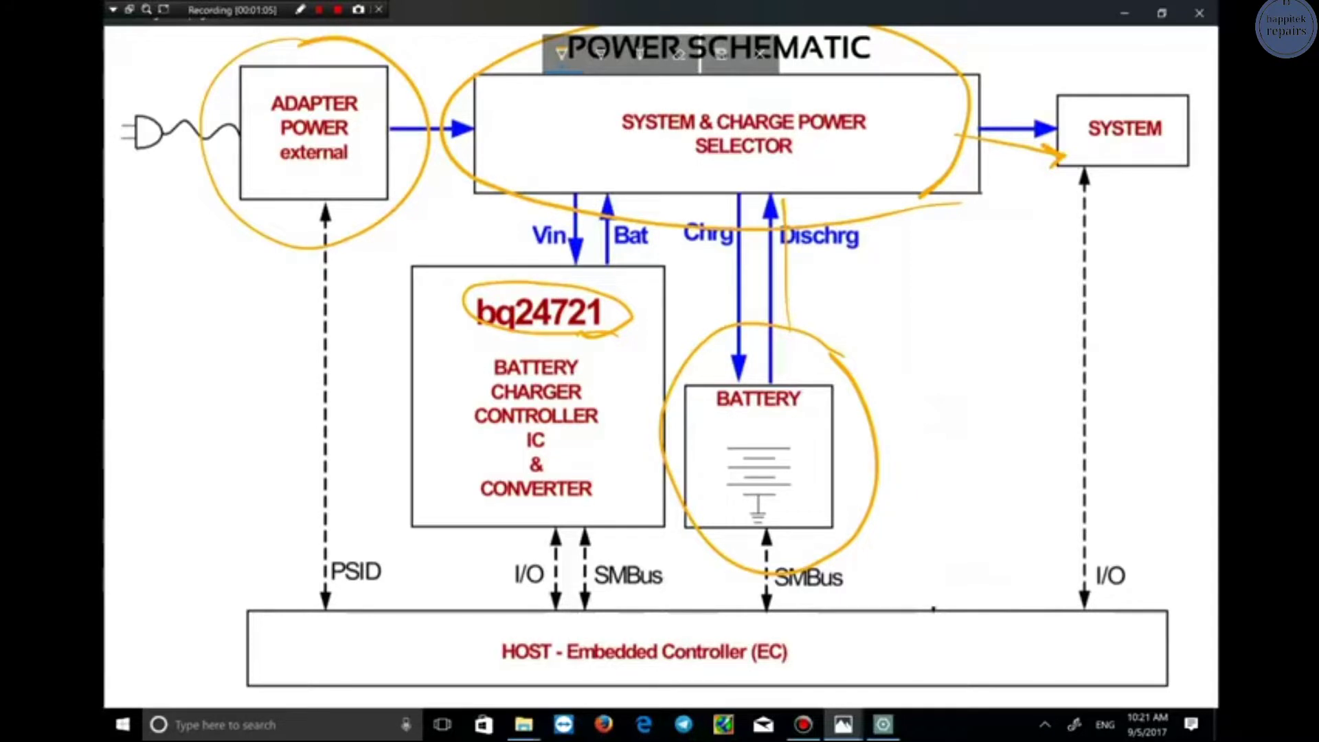
Circle the I/O, SMBus and PSID links that connect the system, charger, adapter and battery to the embedded controller
mouse_move(1140, 595)
left_mouse_down()
mouse_move(1101, 541)
mouse_move(1113, 616)
left_mouse_up()
mouse_move(582, 514)
left_mouse_down()
mouse_move(639, 604)
mouse_move(578, 517)
left_mouse_up()
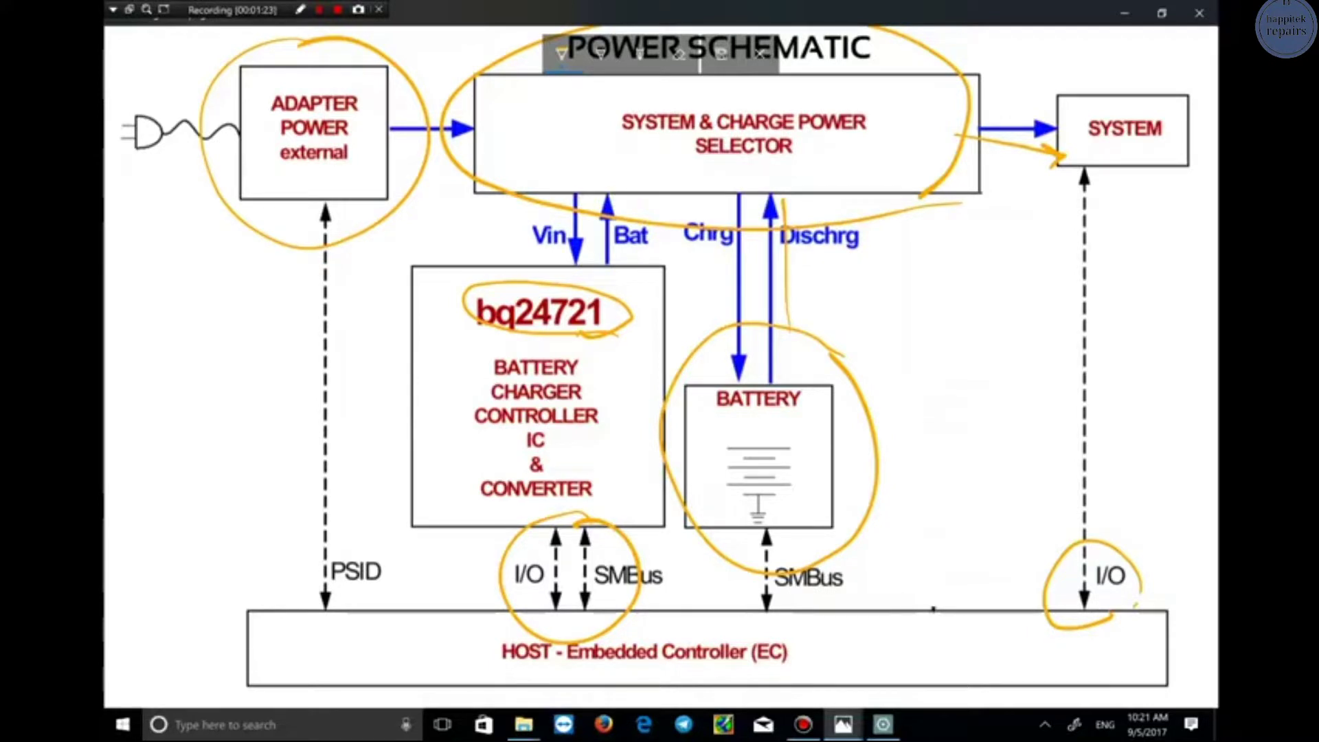
mouse_move(347, 543)
left_mouse_down()
mouse_move(343, 640)
mouse_move(331, 543)
left_mouse_up()
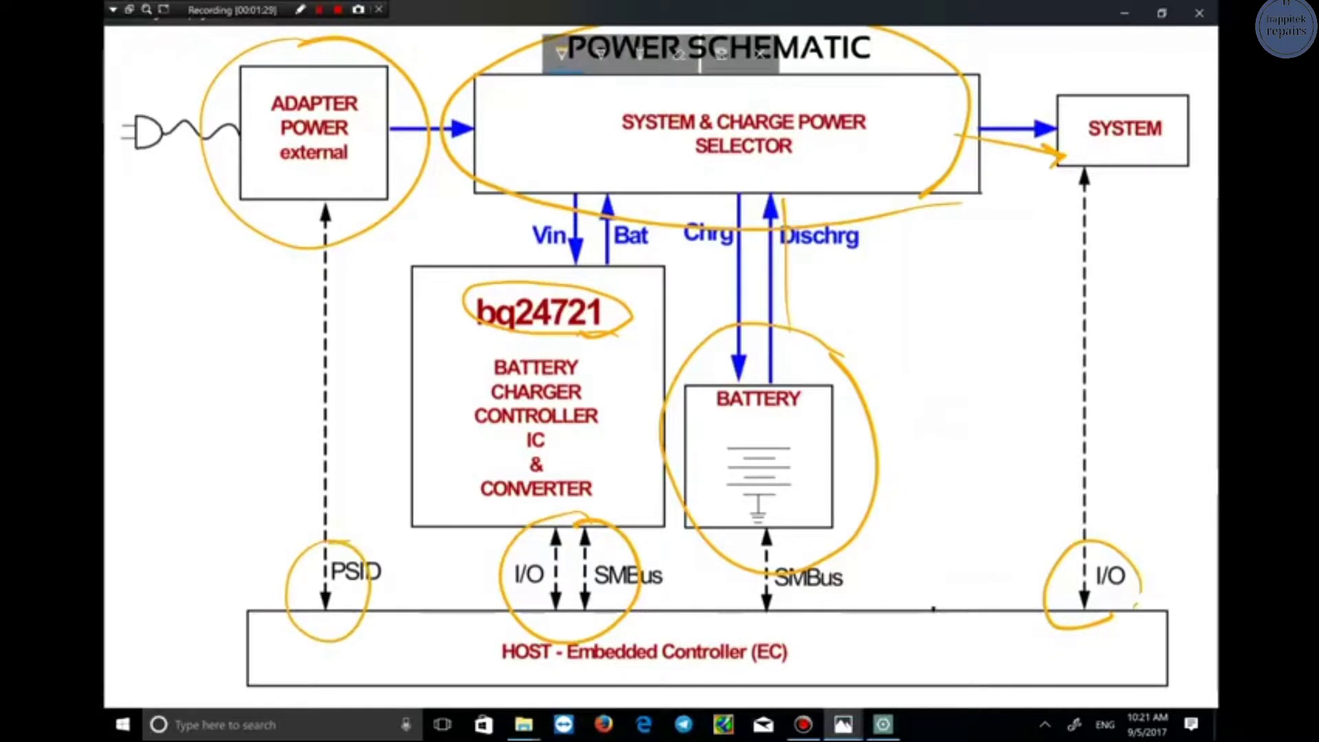
mouse_move(783, 511)
left_mouse_down()
mouse_move(762, 642)
mouse_move(793, 514)
left_mouse_up()
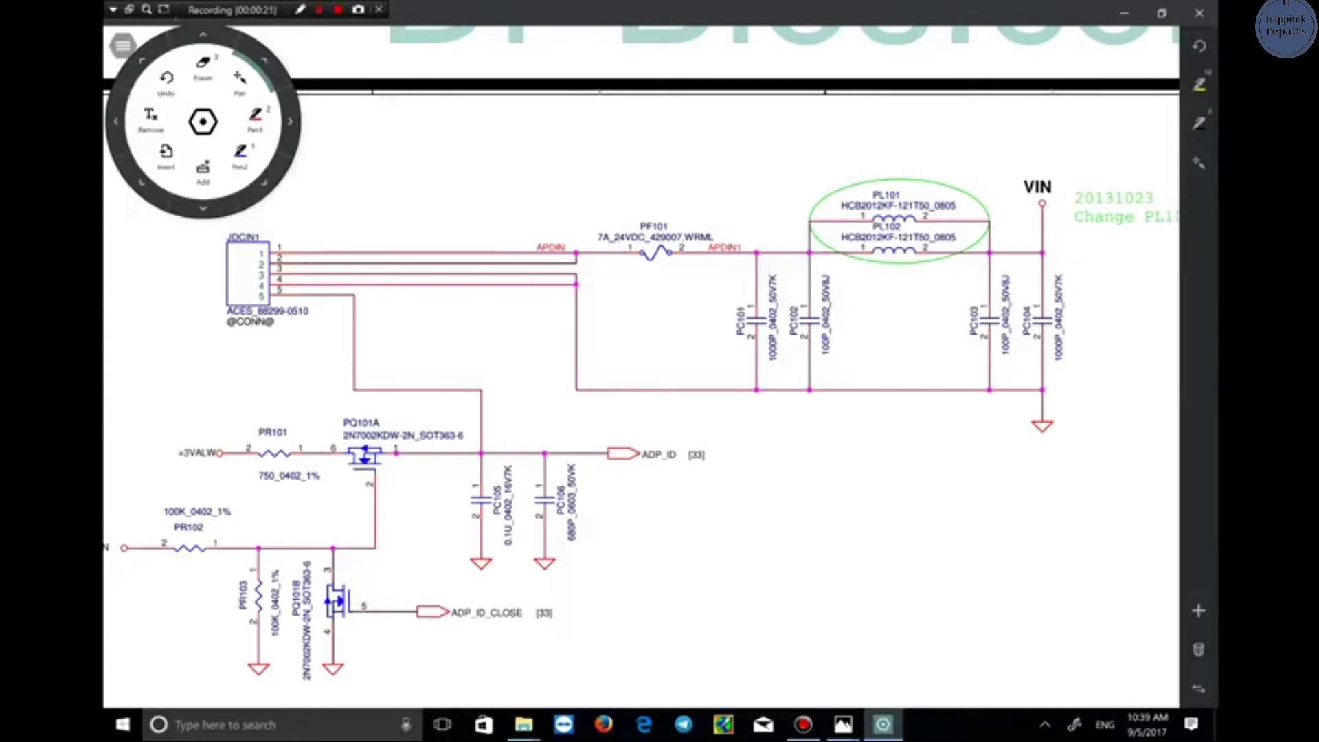
Circle fuse PF101 and its rating text on the APDIN line in blue ink
scroll(674, 135, "up", 5, "ctrl")
scroll(618, 197, "up", 2, "ctrl")
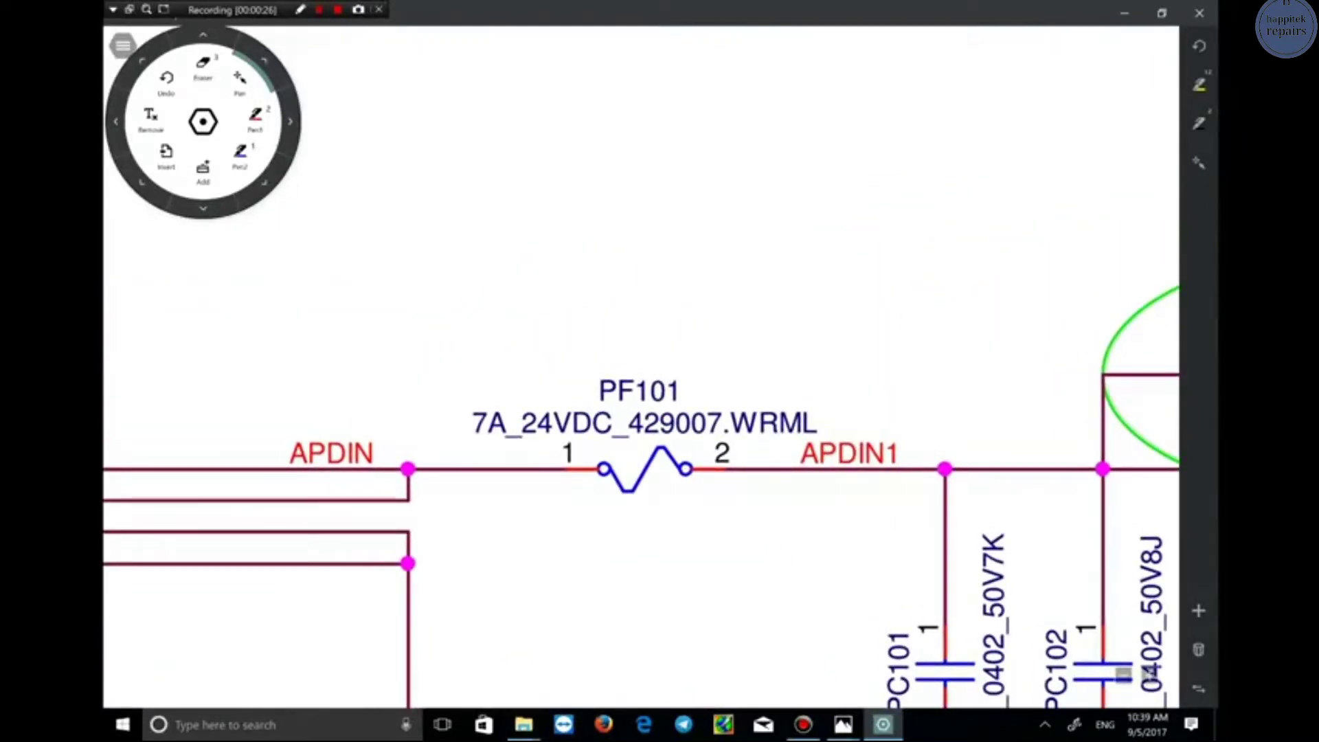
mouse_move(601, 541)
left_mouse_down()
mouse_move(718, 530)
mouse_move(721, 315)
mouse_move(453, 455)
mouse_move(687, 538)
left_mouse_up()
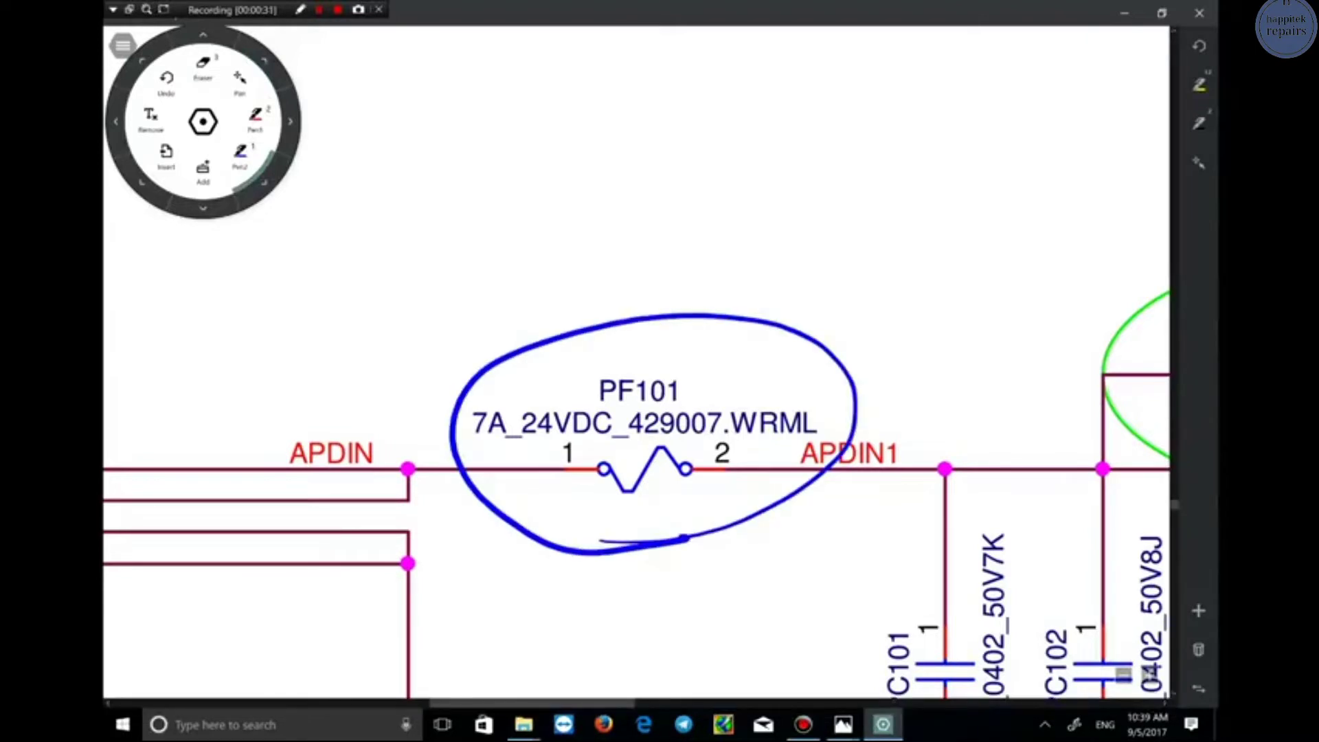
Handwrite the label PF101 above the circled fuse
mouse_move(564, 183)
left_mouse_down()
mouse_move(567, 163)
mouse_move(571, 205)
left_mouse_up()
left_click_drag(646, 148, 648, 241)
mouse_move(639, 177)
left_mouse_down()
mouse_move(696, 144)
mouse_move(695, 174)
left_mouse_up()
left_click_drag(719, 145, 720, 220)
mouse_move(756, 165)
left_mouse_down()
mouse_move(770, 199)
mouse_move(754, 167)
left_mouse_up()
left_click_drag(784, 149, 808, 220)
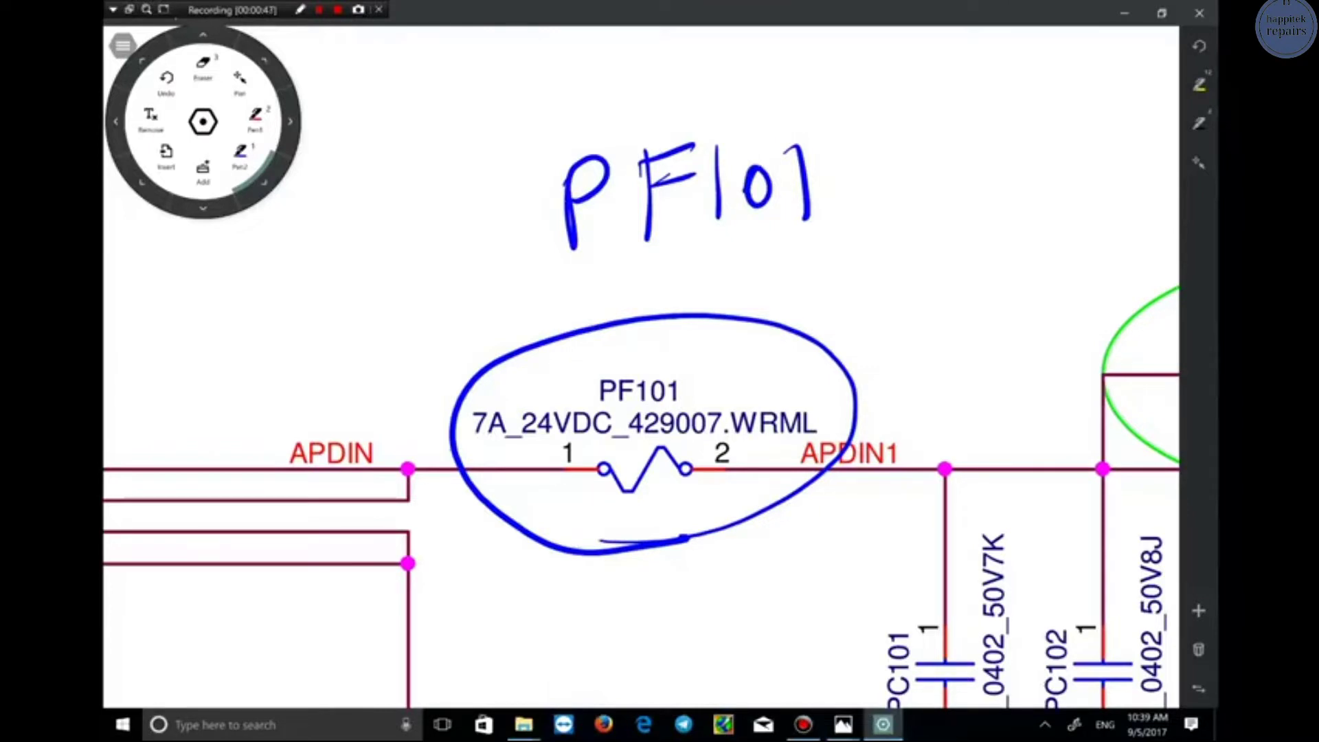
Handwrite the fuse rating 7A and 24VDC beside the circled fuse
mouse_move(847, 242)
left_mouse_down()
mouse_move(887, 305)
mouse_move(951, 275)
mouse_move(959, 292)
left_mouse_up()
left_click_drag(924, 267, 949, 257)
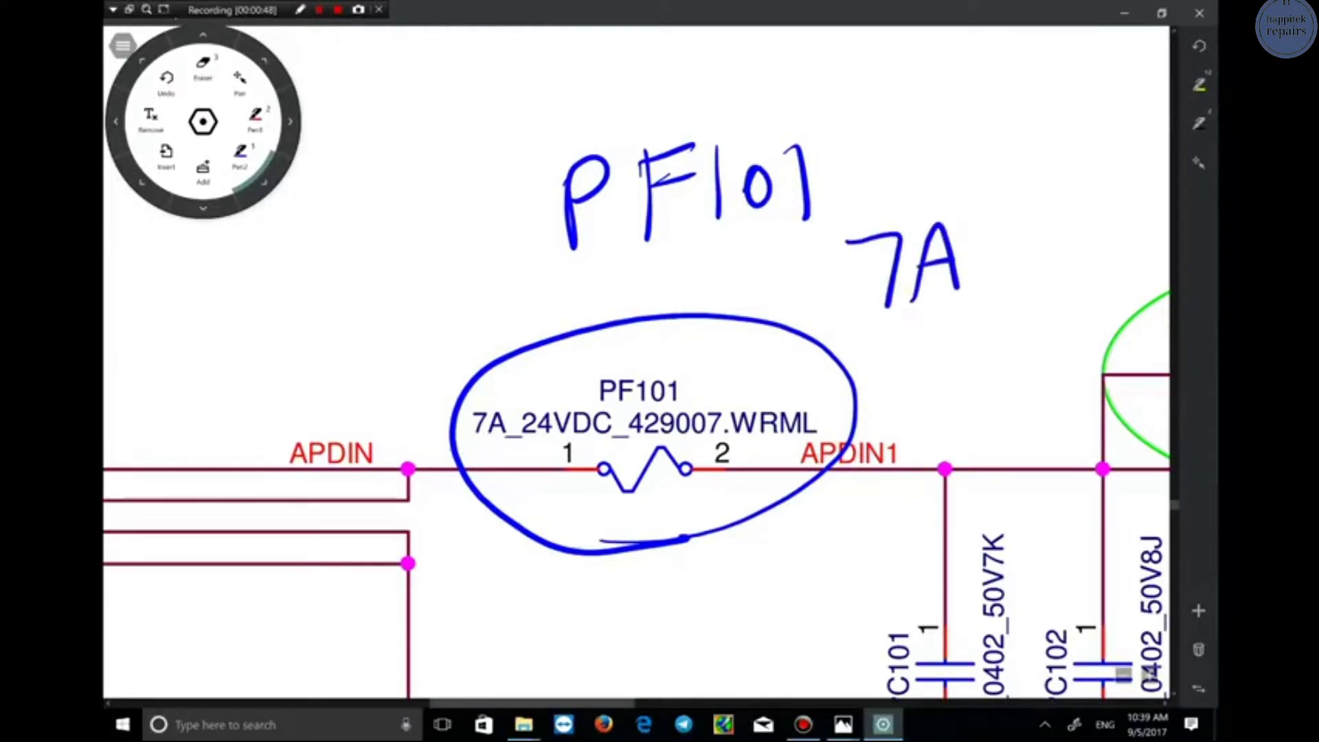
left_click_drag(876, 341, 931, 373)
left_click_drag(934, 314, 972, 348)
left_click_drag(954, 323, 963, 372)
mouse_move(979, 327)
left_mouse_down()
mouse_move(1011, 325)
mouse_move(1034, 357)
left_mouse_up()
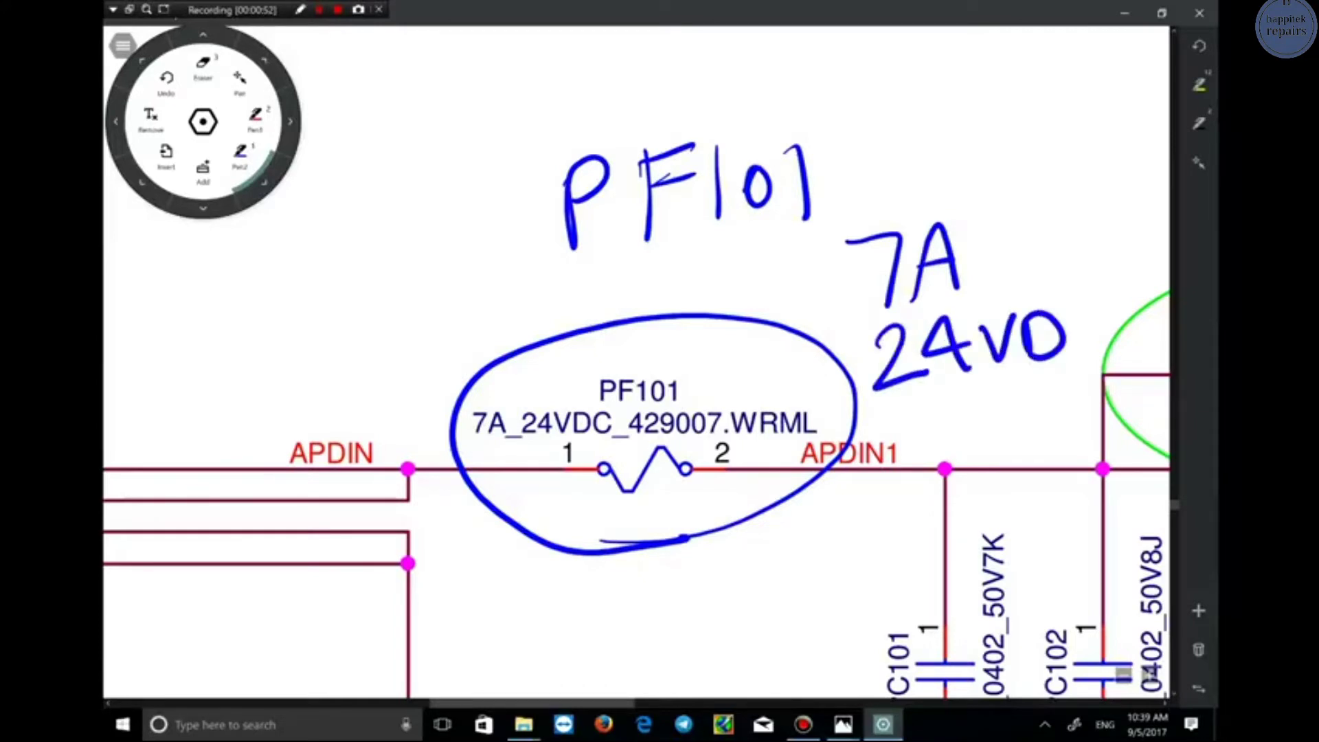
left_click_drag(1106, 300, 1115, 334)
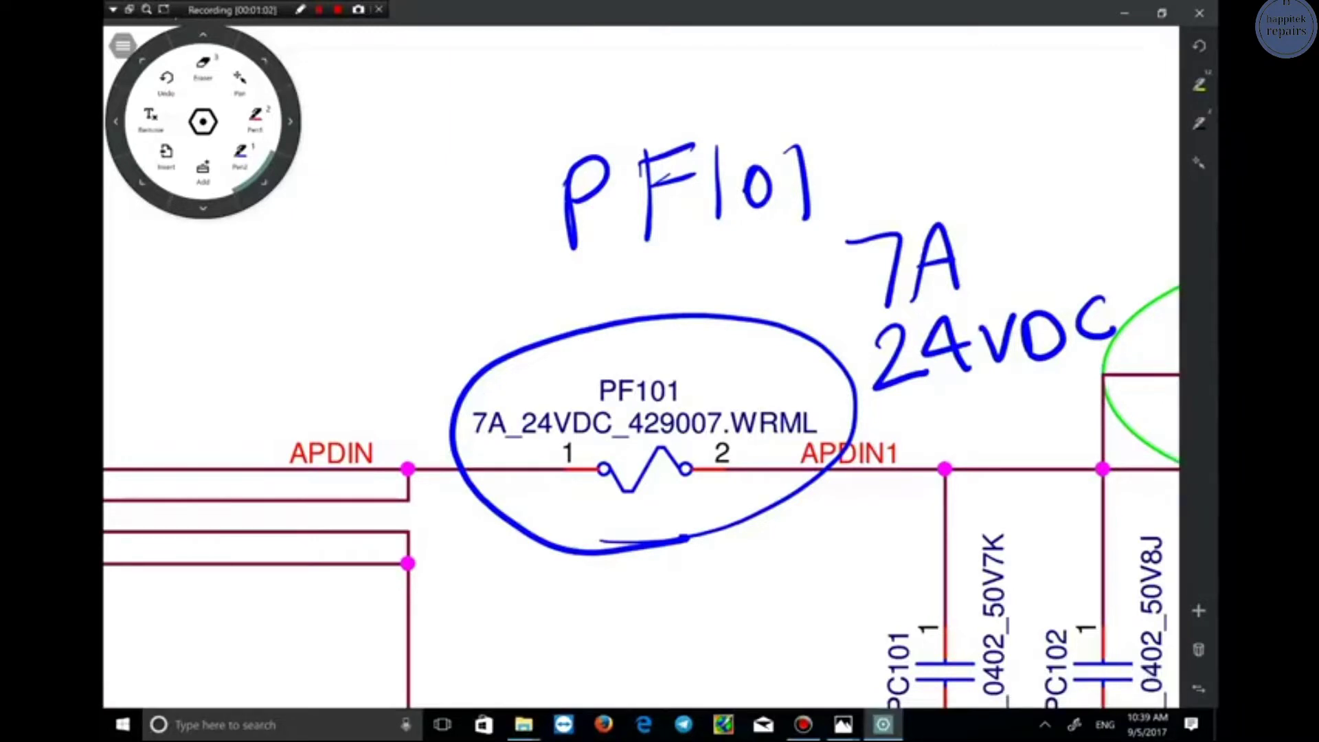
Circle capacitors PC101 and PC102 on the APDIN1 line in blue ink
left_click(239, 83)
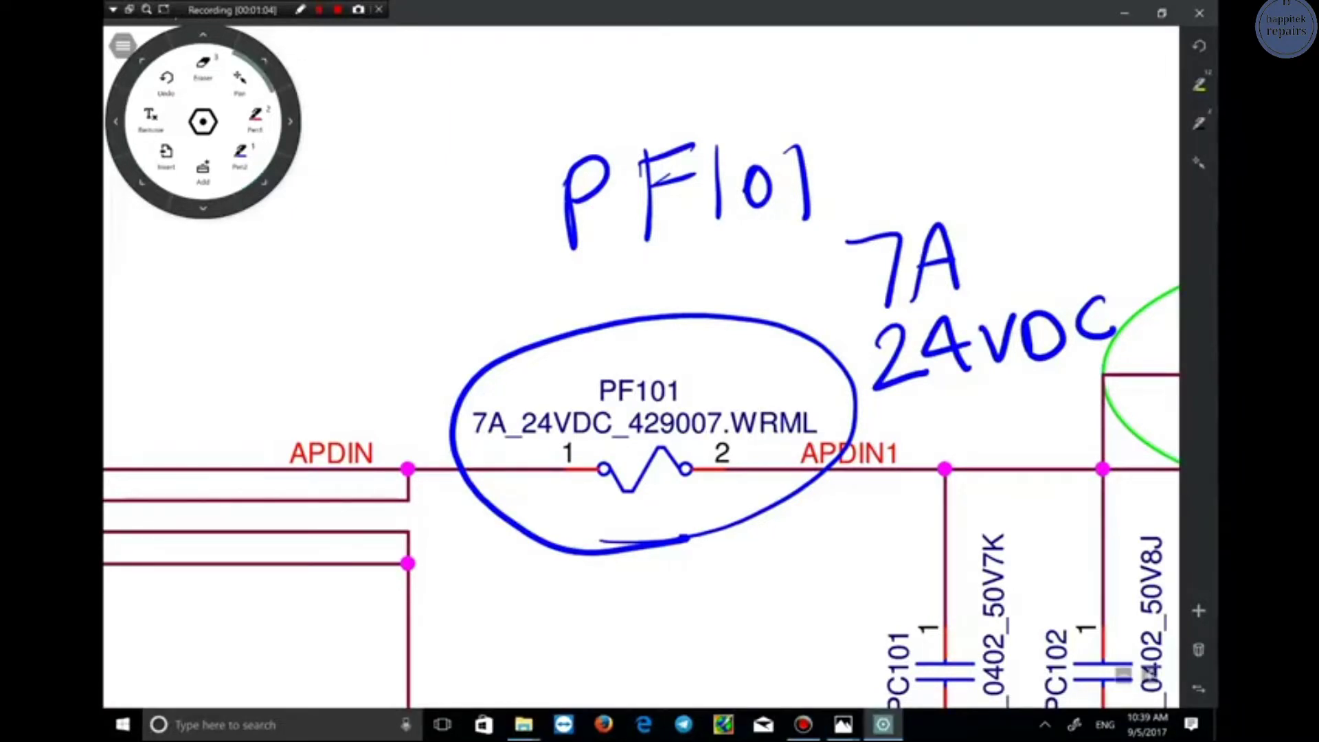
left_click_drag(687, 412, 400, 167)
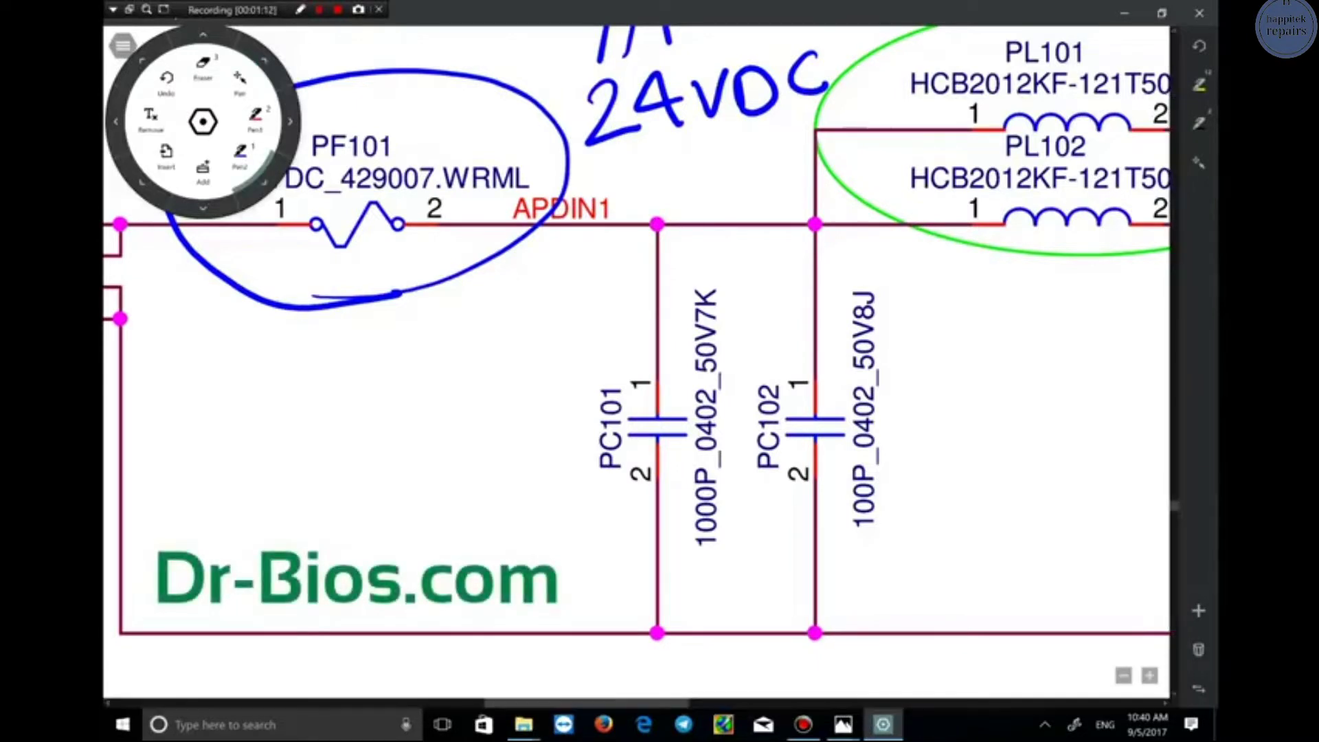
mouse_move(730, 573)
left_mouse_down()
mouse_move(739, 462)
mouse_move(629, 316)
mouse_move(670, 563)
mouse_move(727, 570)
left_mouse_up()
mouse_move(917, 459)
left_mouse_down()
mouse_move(908, 320)
mouse_move(740, 407)
mouse_move(870, 581)
mouse_move(914, 429)
left_mouse_up()
Handwrite PC101 with the capacitance 1000P beneath it, beside the circled capacitors
mouse_move(953, 297)
left_mouse_down()
mouse_move(959, 358)
mouse_move(960, 322)
left_mouse_up()
left_click_drag(1058, 294, 1058, 338)
mouse_move(1079, 291)
left_mouse_down()
mouse_move(1082, 336)
mouse_move(1102, 303)
mouse_move(1138, 358)
left_mouse_up()
mouse_move(945, 385)
left_mouse_down()
mouse_move(944, 444)
mouse_move(969, 397)
mouse_move(1005, 400)
mouse_move(1049, 436)
mouse_move(1033, 410)
left_mouse_up()
mouse_move(1066, 394)
left_mouse_down()
mouse_move(1063, 446)
mouse_move(1088, 417)
mouse_move(1069, 416)
left_mouse_up()
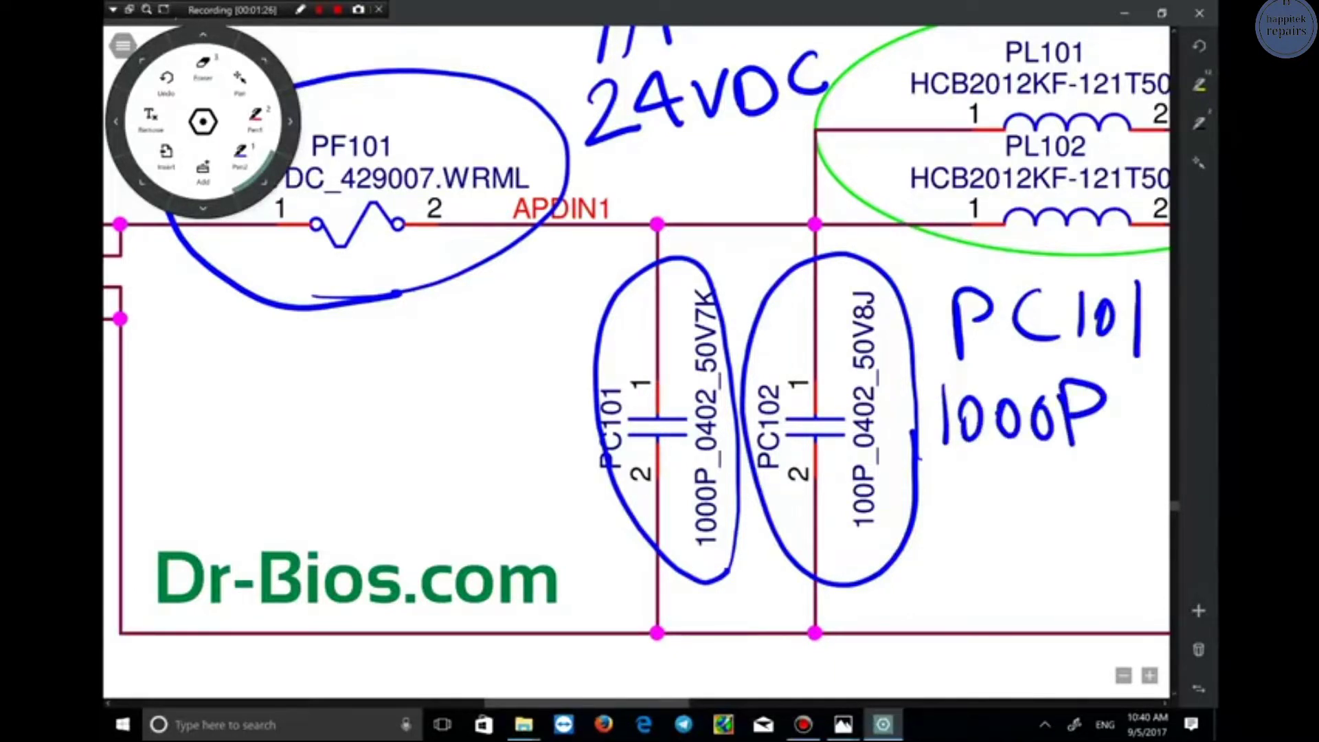
Handwrite the package size 0402 and the rating 50V7K beneath the 1000P note
mouse_move(964, 474)
left_mouse_down()
mouse_move(1056, 489)
mouse_move(1029, 518)
left_mouse_up()
mouse_move(1073, 474)
left_mouse_down()
mouse_move(1050, 496)
mouse_move(1073, 477)
left_mouse_up()
mouse_move(1084, 470)
left_mouse_down()
mouse_move(1101, 461)
mouse_move(1132, 507)
left_mouse_up()
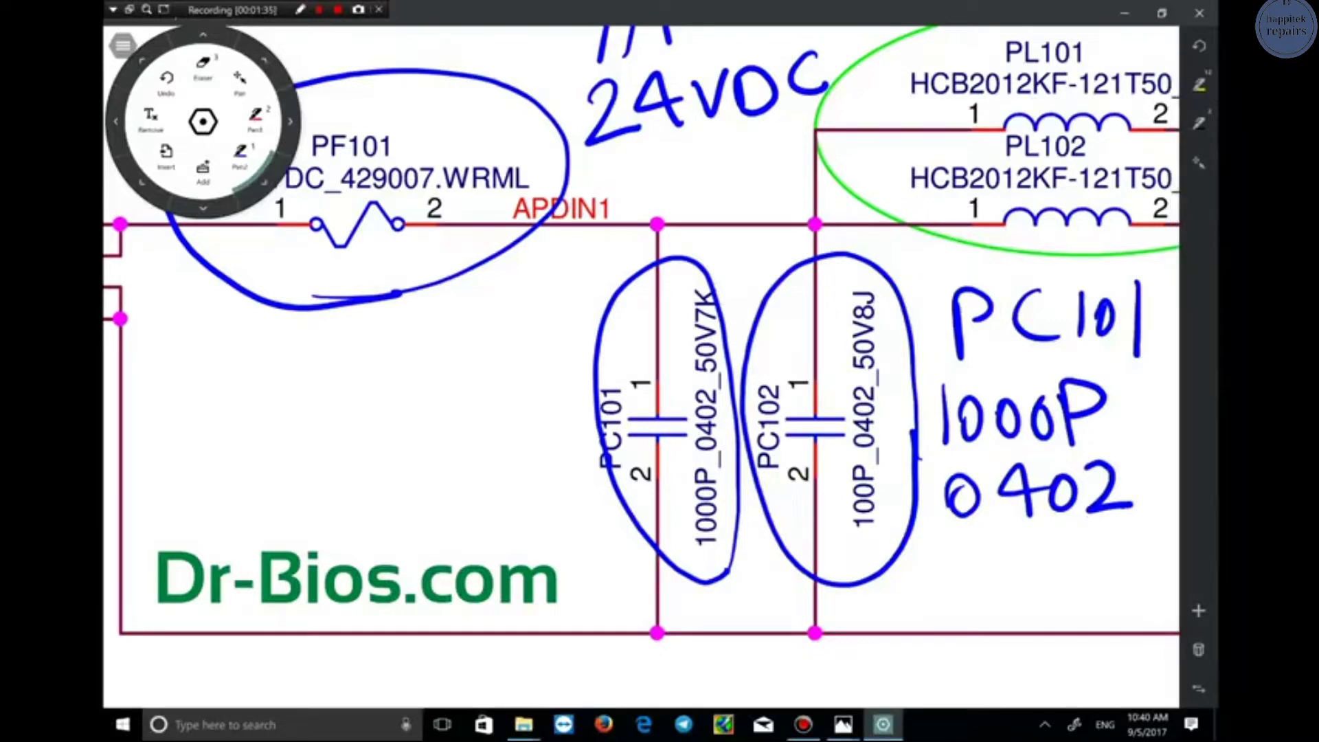
mouse_move(960, 537)
left_mouse_down()
mouse_move(921, 590)
mouse_move(1007, 564)
mouse_move(978, 555)
left_mouse_up()
mouse_move(1018, 546)
left_mouse_down()
mouse_move(1038, 580)
mouse_move(1073, 540)
left_mouse_up()
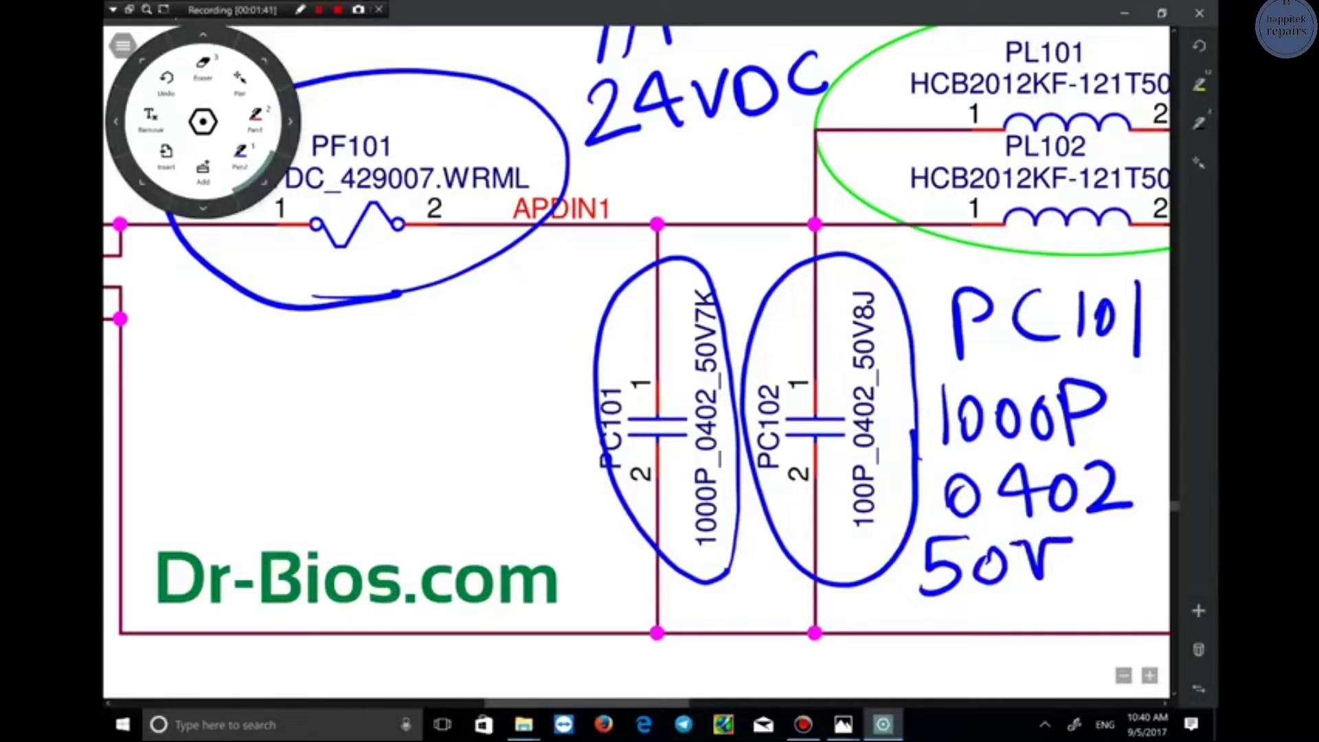
mouse_move(1084, 543)
left_mouse_down()
mouse_move(1108, 540)
mouse_move(1100, 579)
left_mouse_up()
mouse_move(1128, 536)
left_mouse_down()
mouse_move(1124, 582)
mouse_move(1131, 561)
mouse_move(1169, 579)
mouse_move(1143, 548)
left_mouse_up()
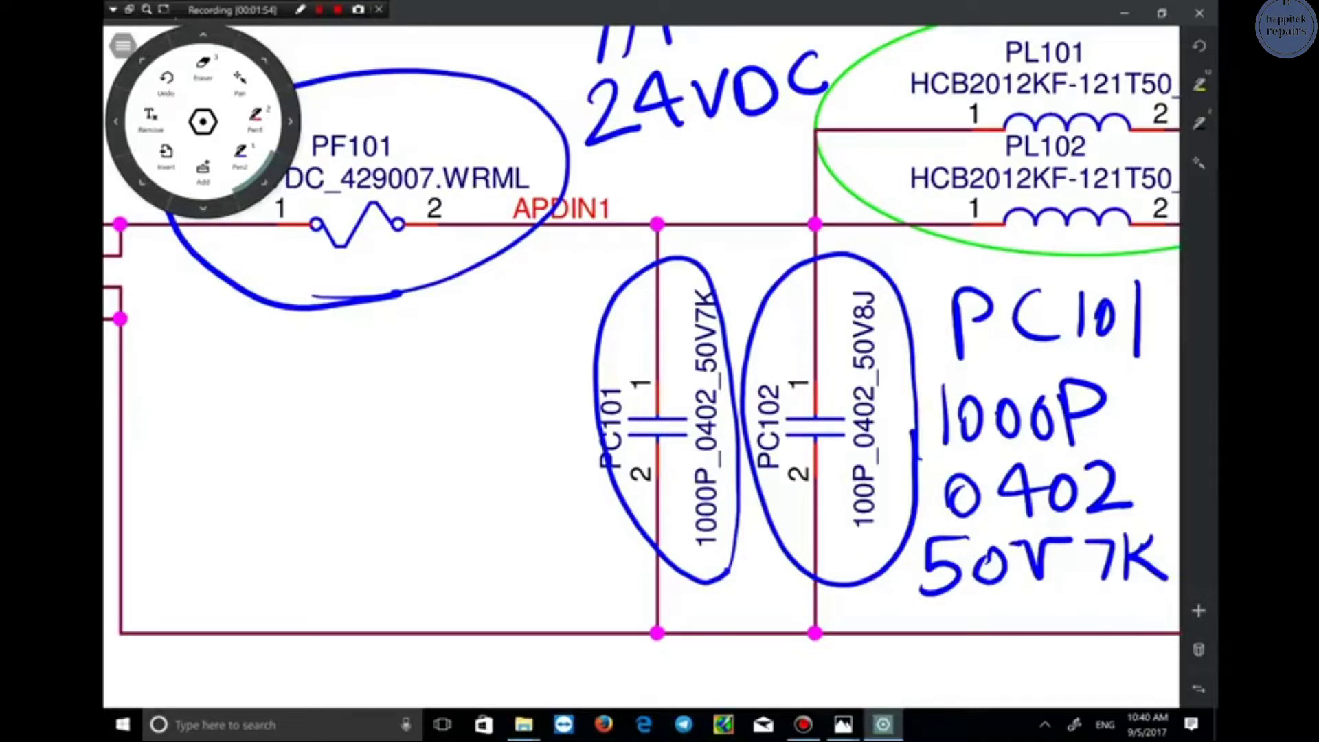
Circle coils PL101 and PL102 separately inside the green ellipse before VIN
left_click(240, 82)
left_click_drag(790, 329, 468, 414)
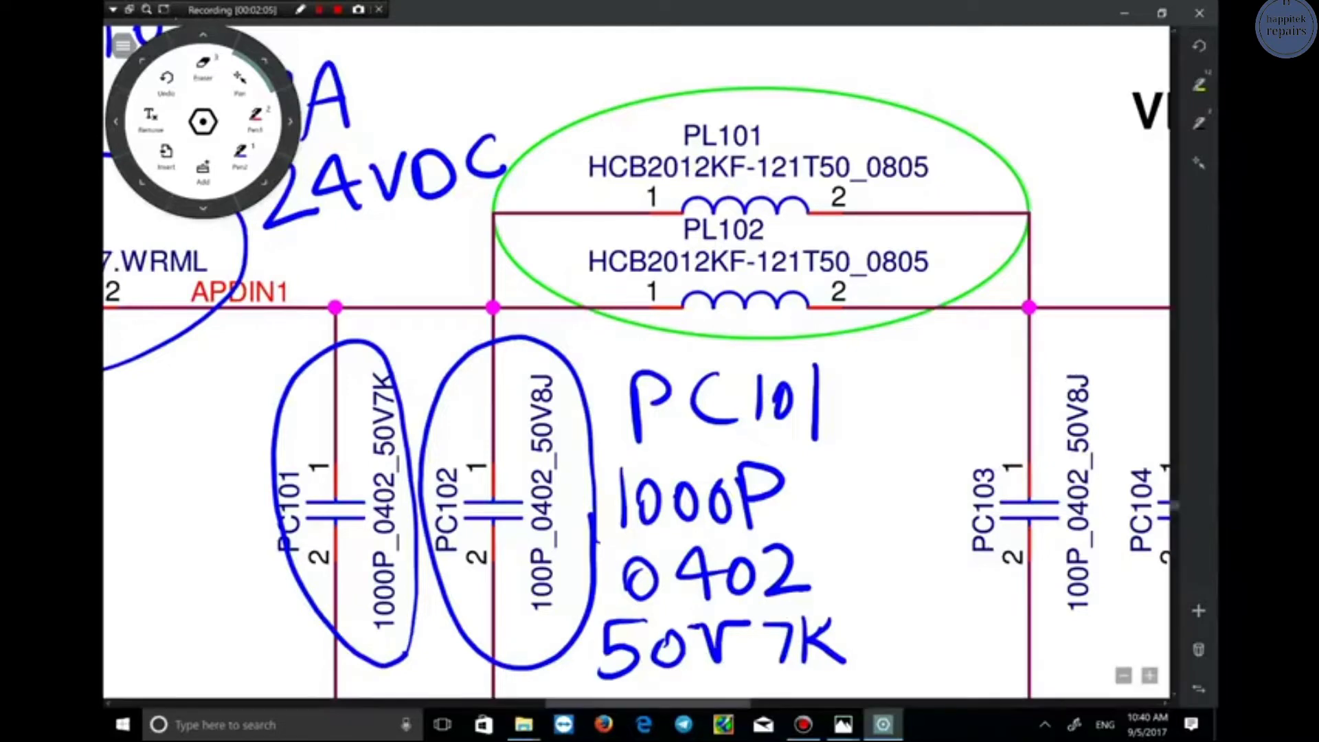
left_click_drag(755, 412, 523, 419)
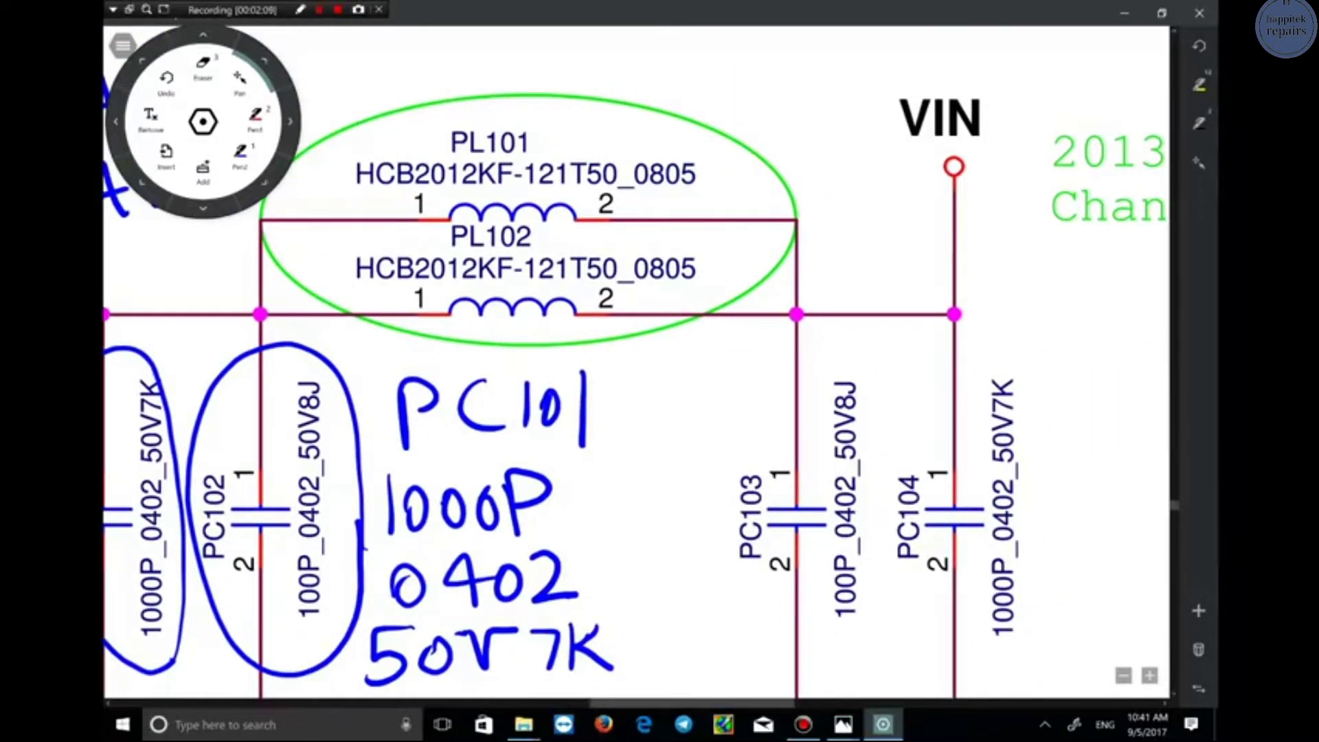
scroll(635, 364, "left", 5)
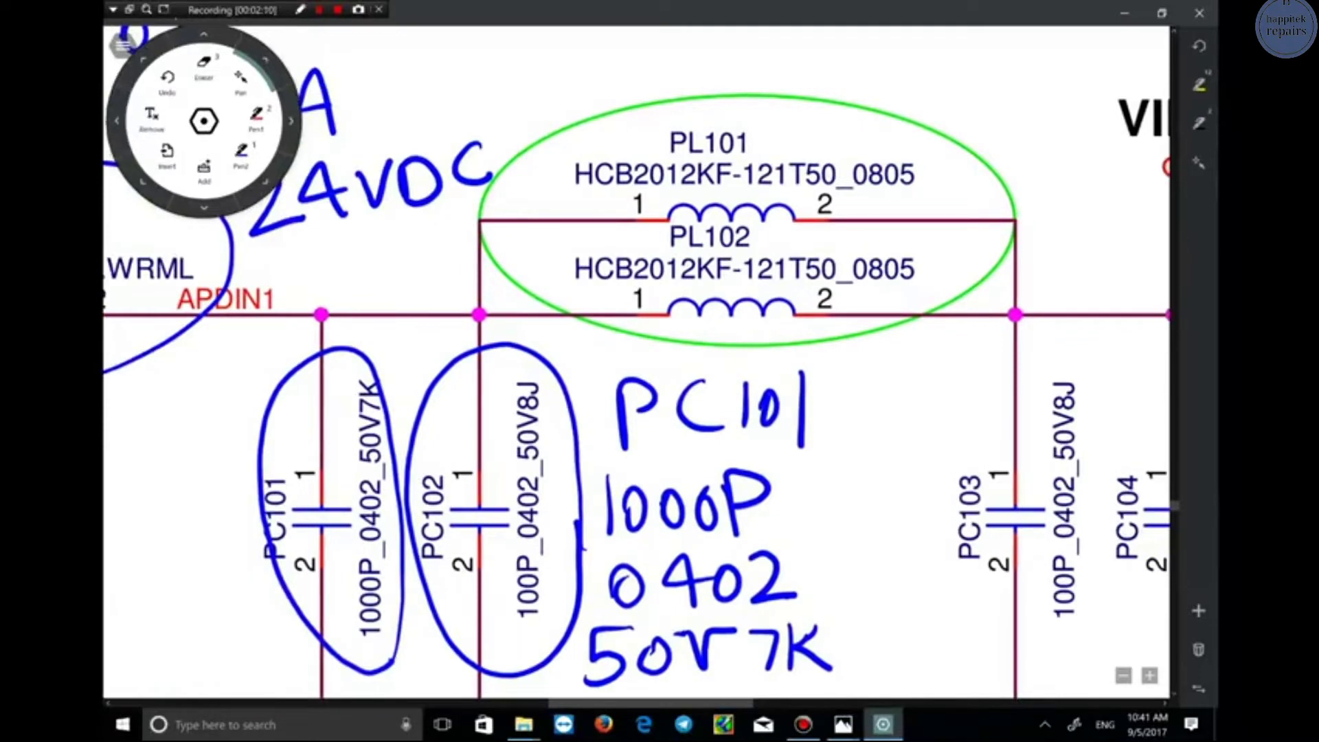
scroll(636, 364, "right", 5)
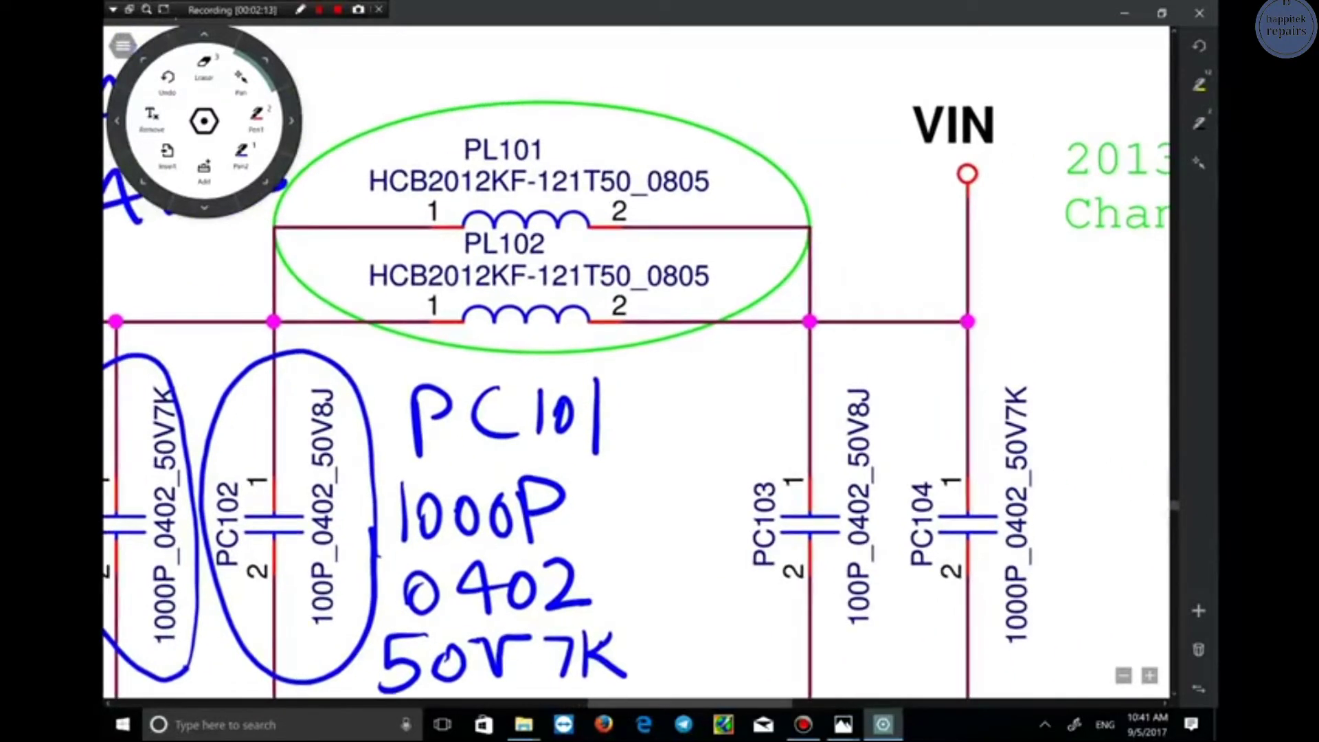
scroll(635, 364, "right", 4)
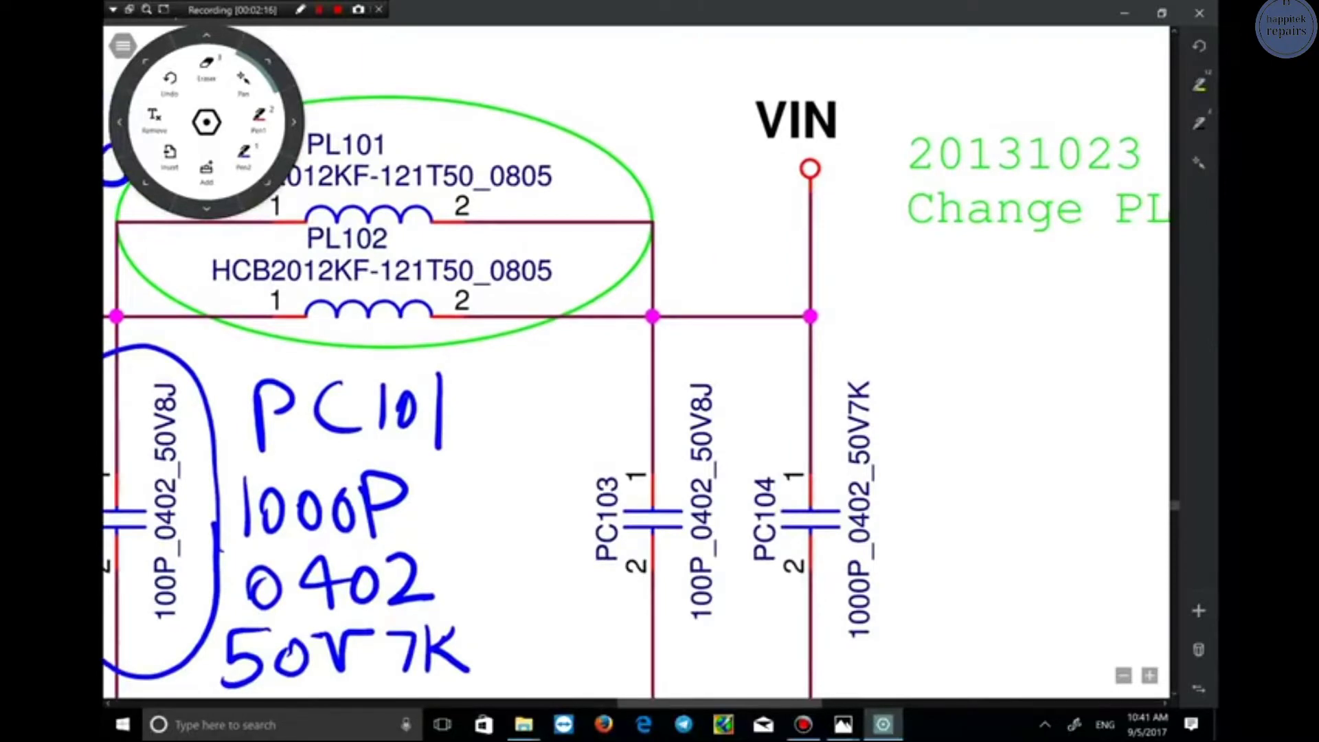
scroll(636, 364, "left", 8)
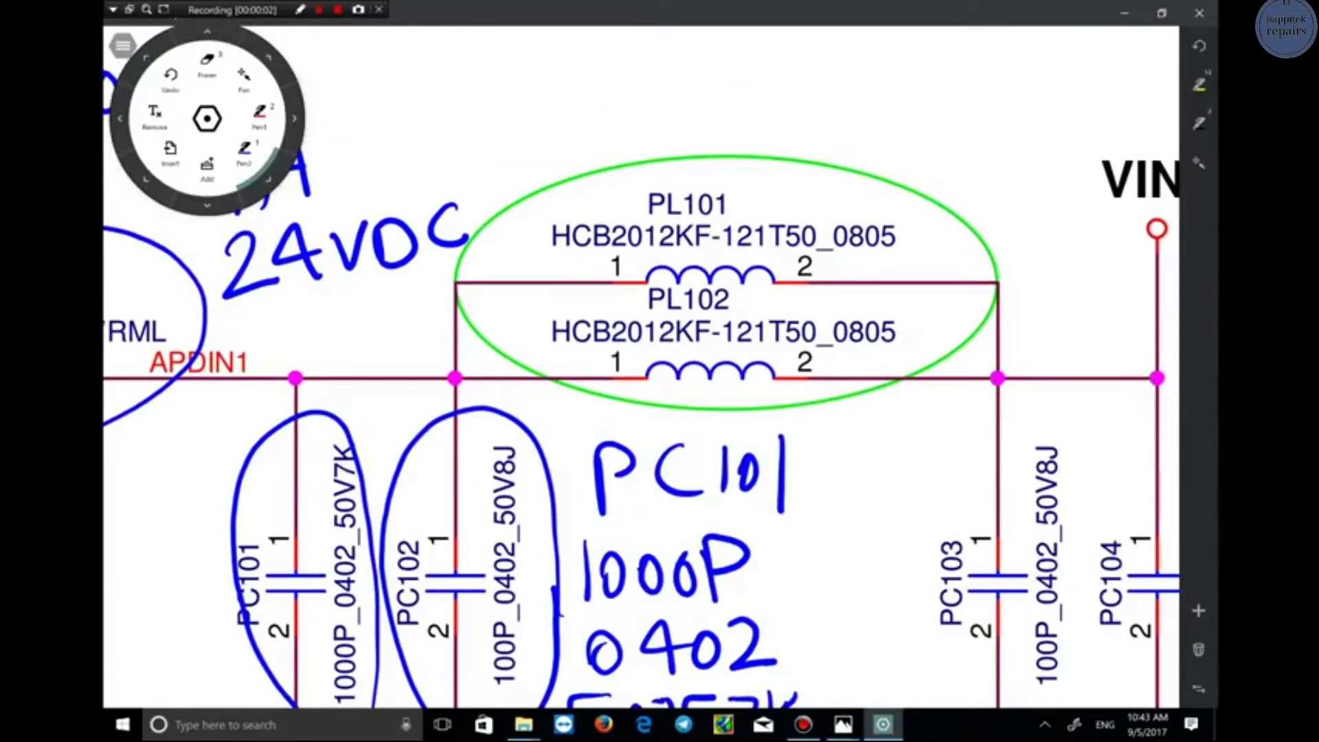
mouse_move(708, 168)
left_mouse_down()
mouse_move(512, 234)
mouse_move(797, 277)
mouse_move(818, 168)
mouse_move(677, 180)
left_mouse_up()
left_click_drag(799, 292, 504, 341)
left_click_drag(861, 413, 753, 294)
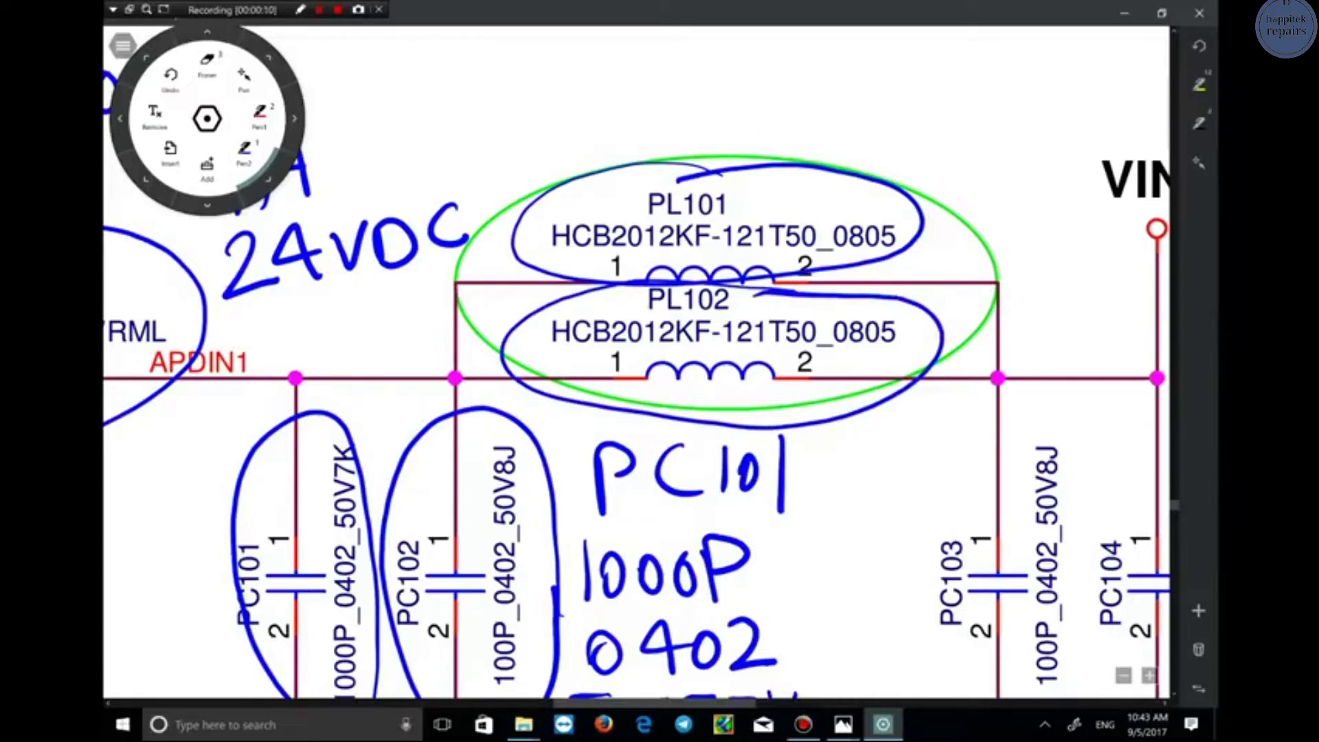
Handwrite the label PL101 above the circled coils
mouse_move(645, 56)
left_mouse_down()
mouse_move(647, 104)
mouse_move(649, 83)
left_mouse_up()
left_click_drag(713, 43, 759, 107)
left_click_drag(775, 58, 775, 110)
left_click_drag(799, 77, 815, 68)
left_click_drag(859, 49, 867, 111)
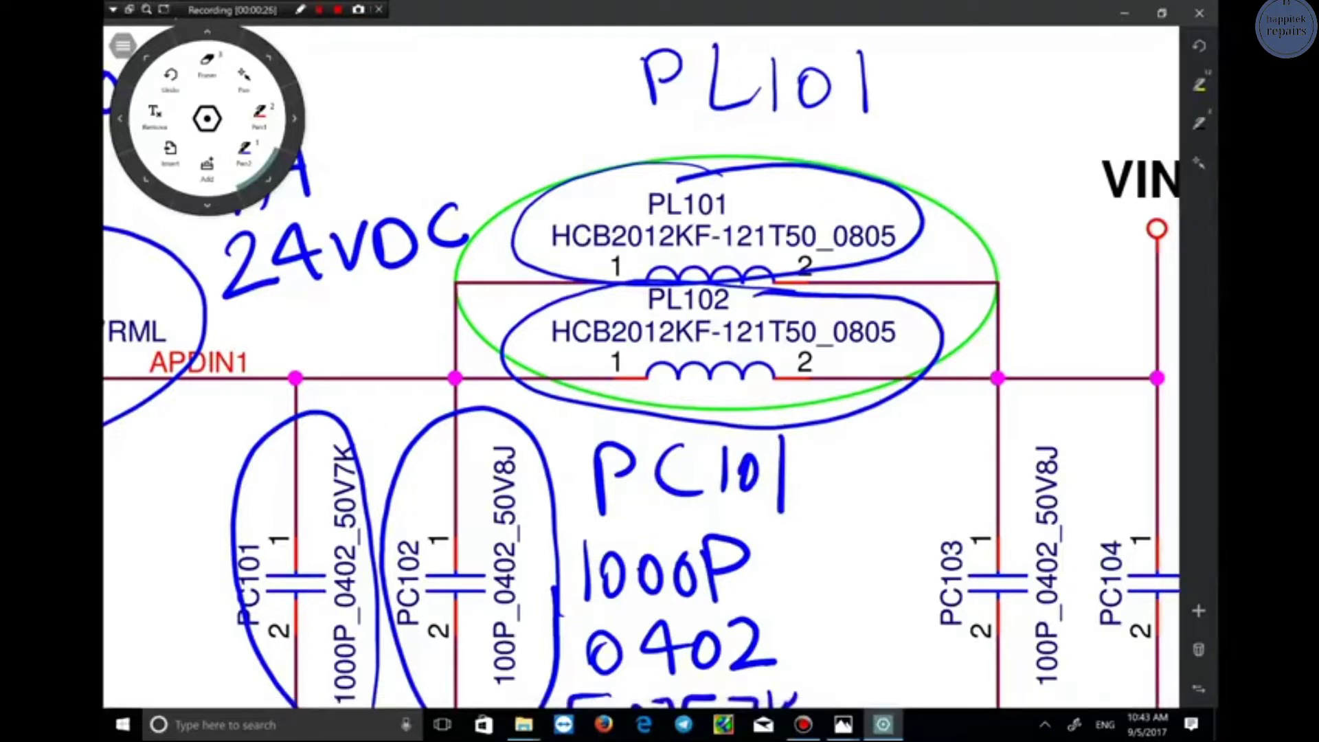
Circle the ADP_ID [33] off-page connector in blue ink
left_click(244, 79)
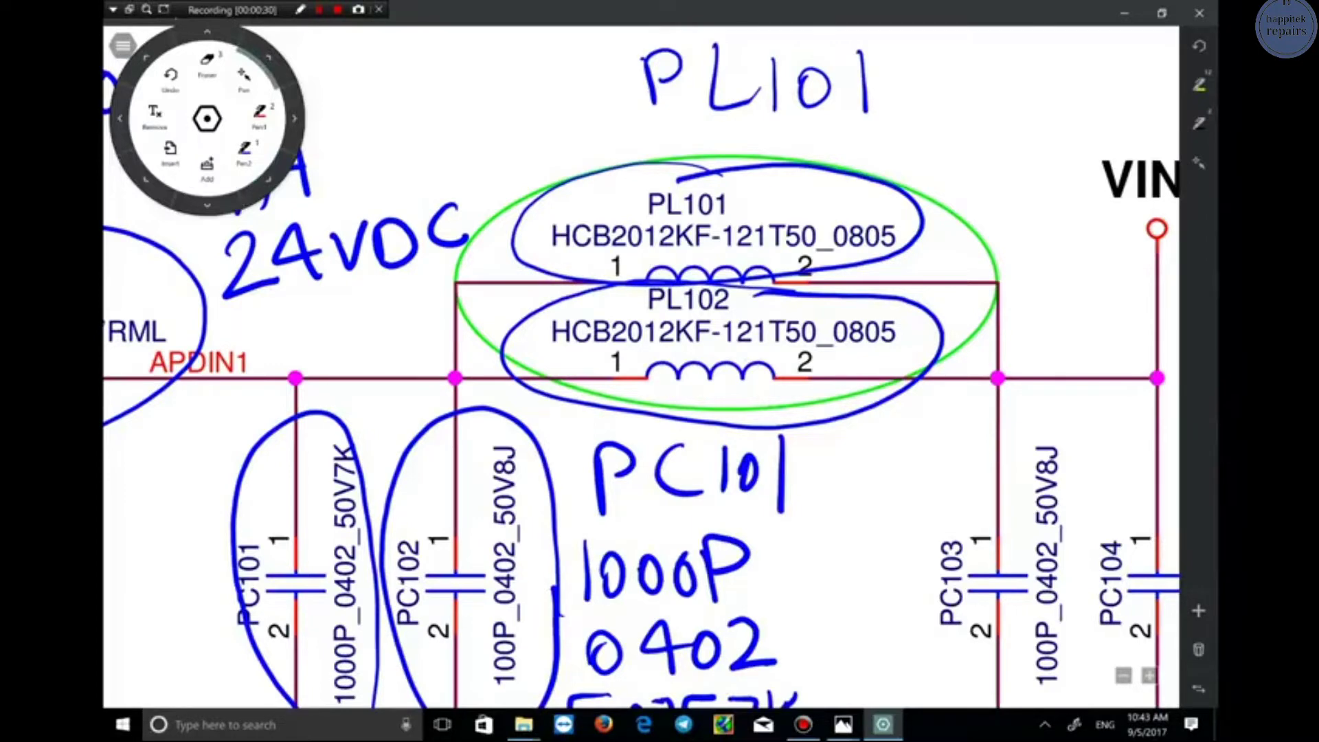
scroll(762, 377, "down", 7)
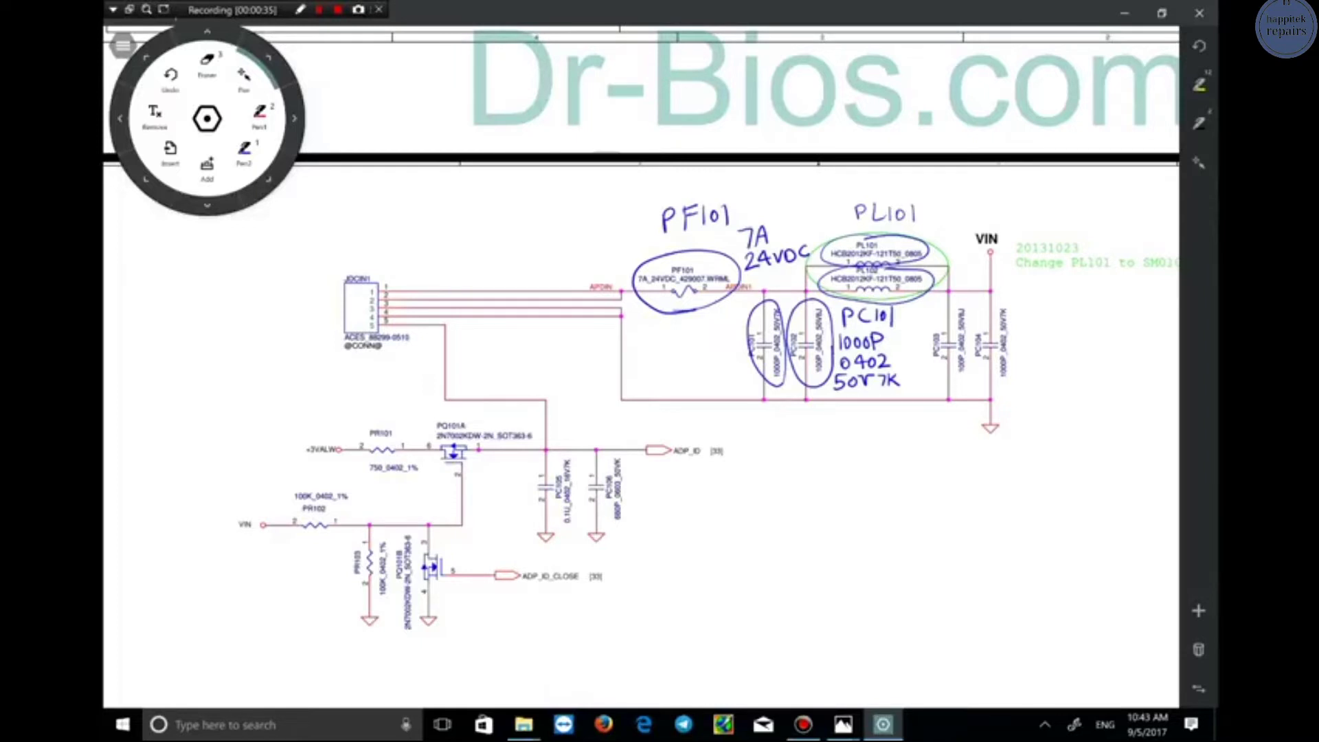
left_click(245, 152)
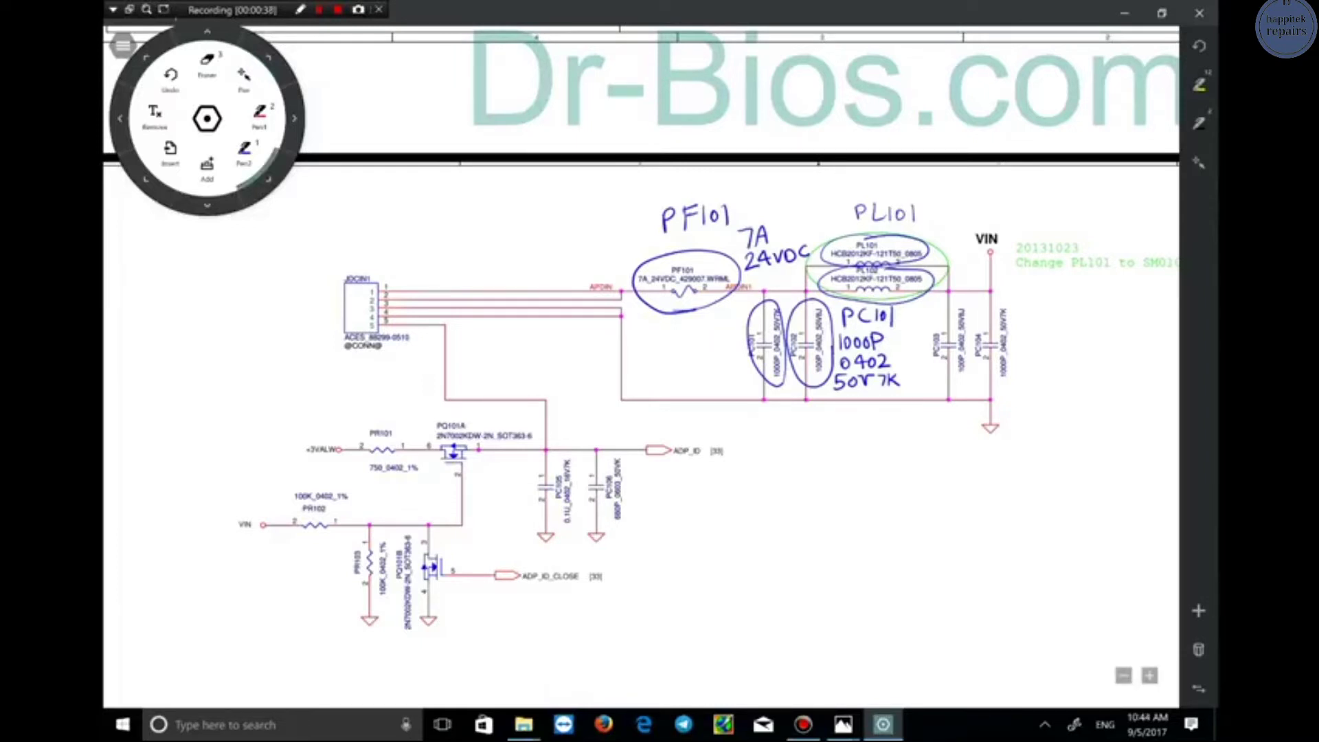
left_click_drag(694, 399, 732, 331)
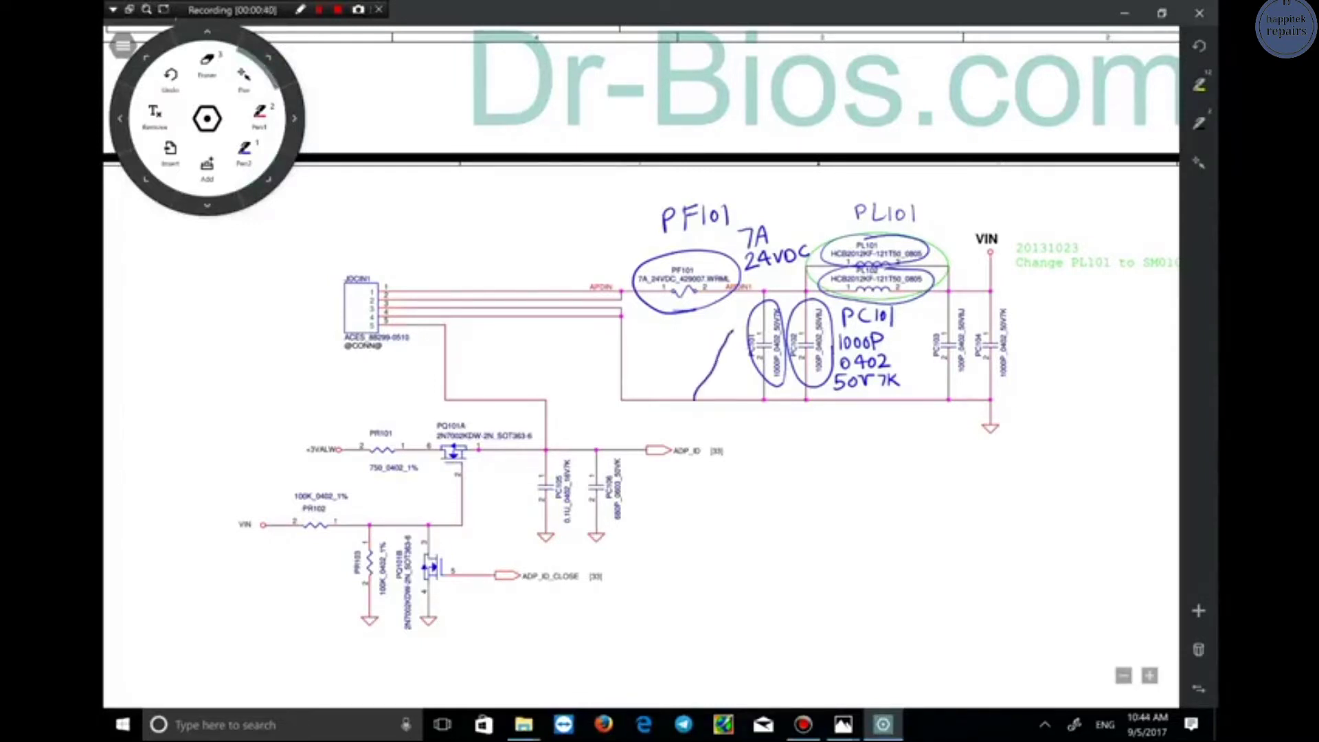
scroll(641, 440, "up", 1, "ctrl")
scroll(641, 439, "down", 1, "ctrl")
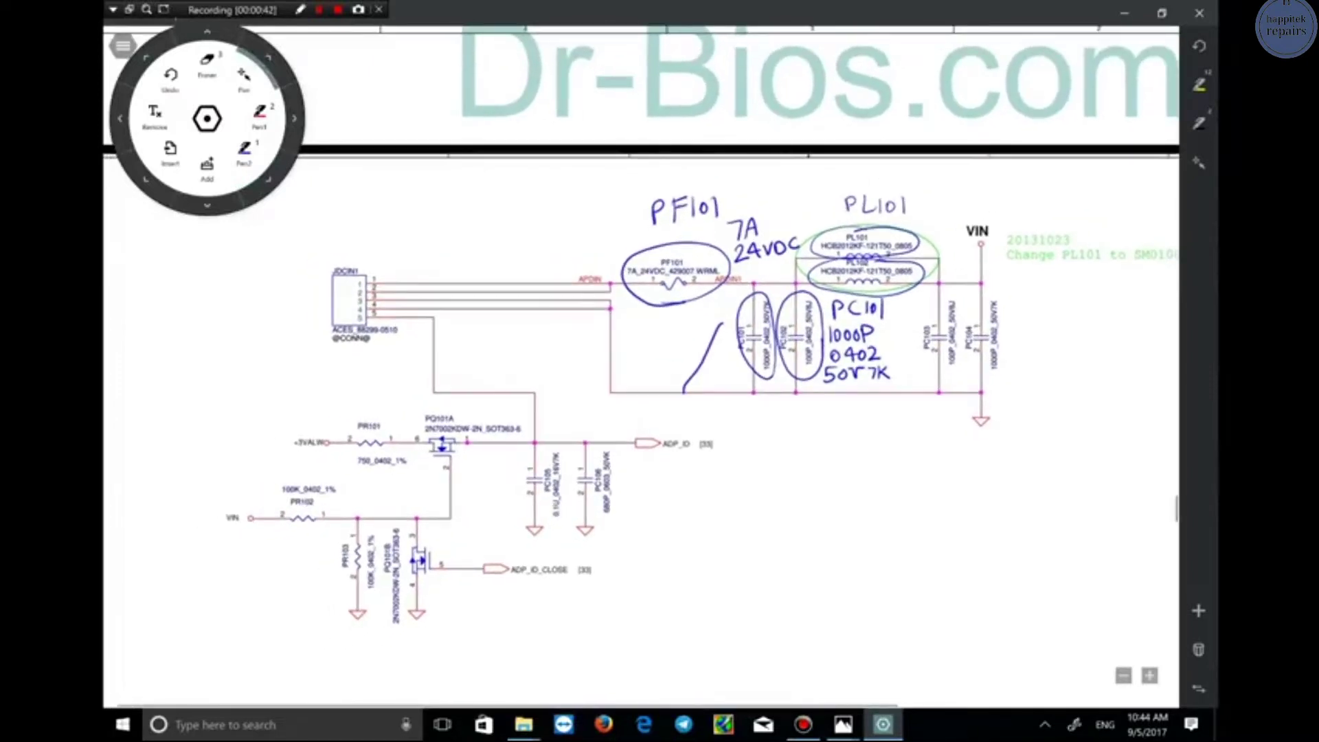
scroll(719, 479, "up", 6, "ctrl")
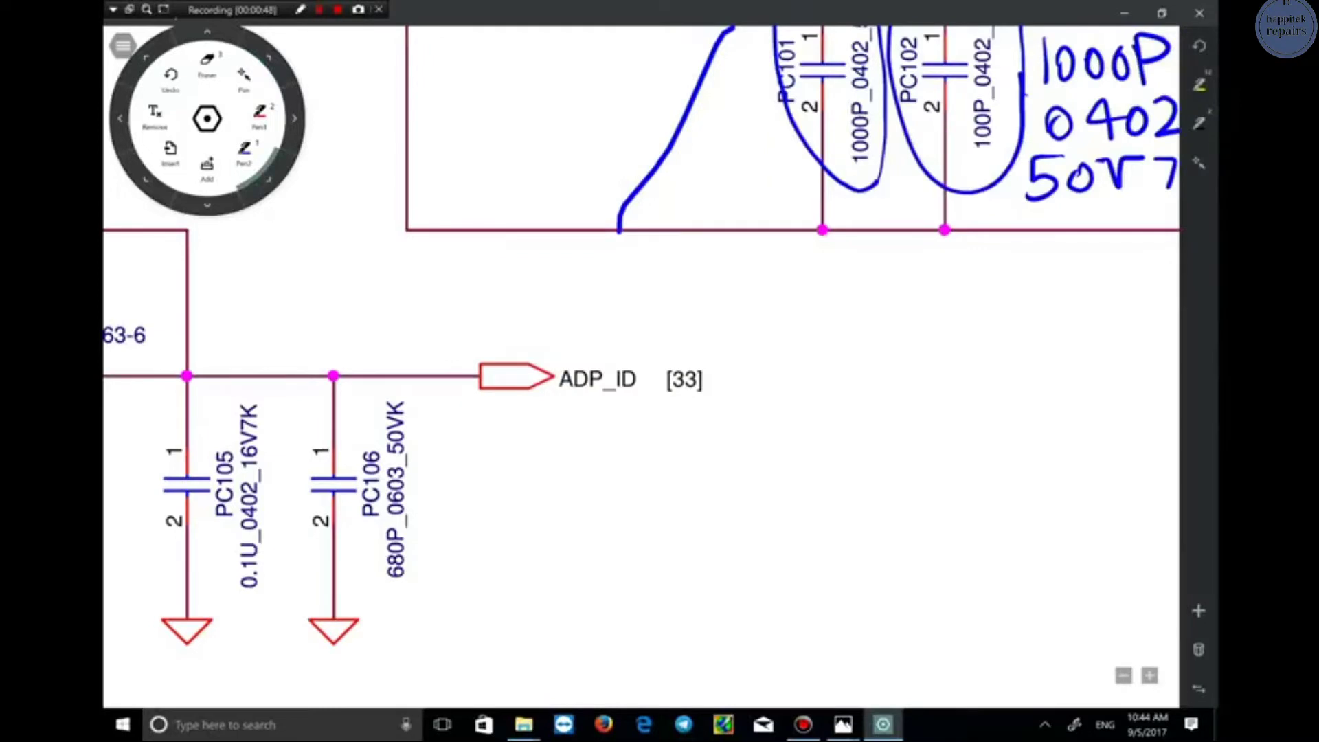
mouse_move(455, 404)
left_mouse_down()
mouse_move(663, 321)
mouse_move(550, 452)
mouse_move(455, 405)
left_mouse_up()
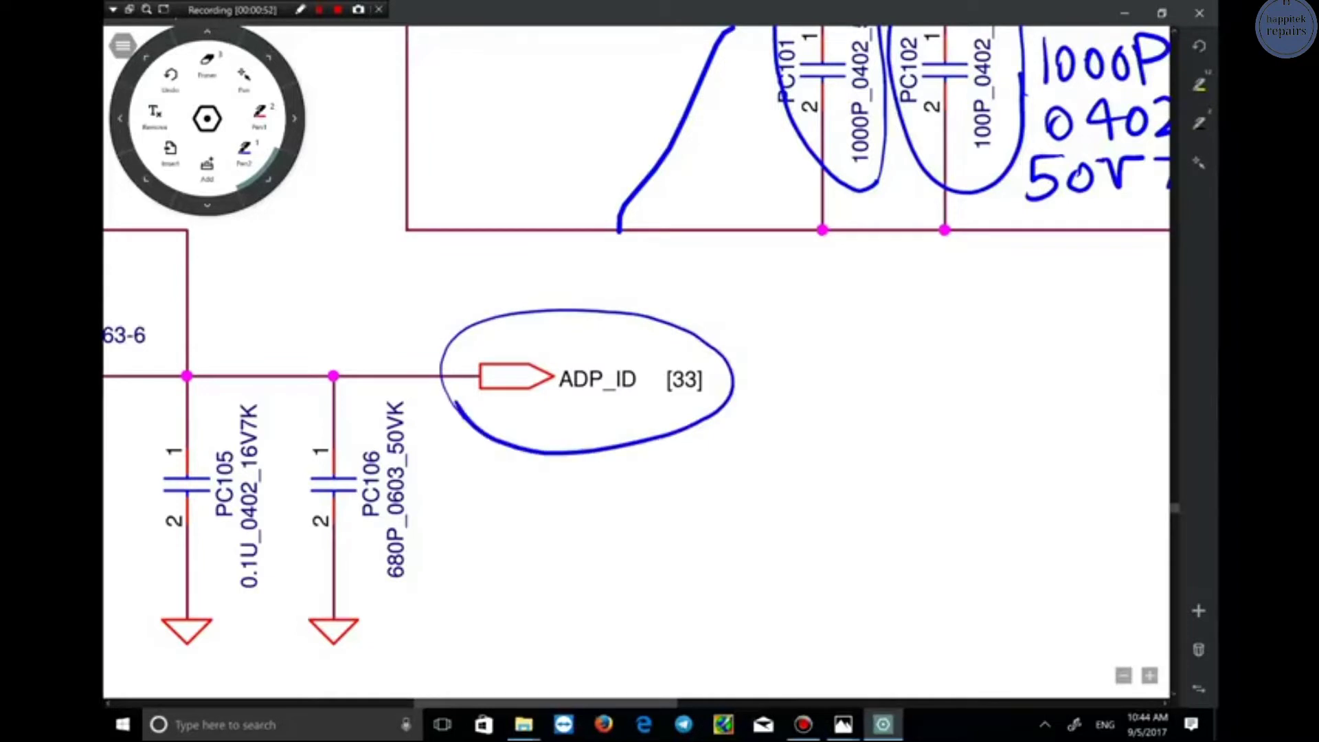
Underline the page reference in the ADP_ID circle and handwrite [33] beside it
left_click_drag(666, 397, 715, 401)
left_click_drag(819, 361, 822, 421)
mouse_move(869, 360)
left_mouse_down()
mouse_move(890, 366)
mouse_move(864, 423)
left_mouse_up()
mouse_move(808, 343)
left_mouse_down()
mouse_move(794, 428)
mouse_move(829, 432)
left_mouse_up()
left_click_drag(895, 341, 914, 433)
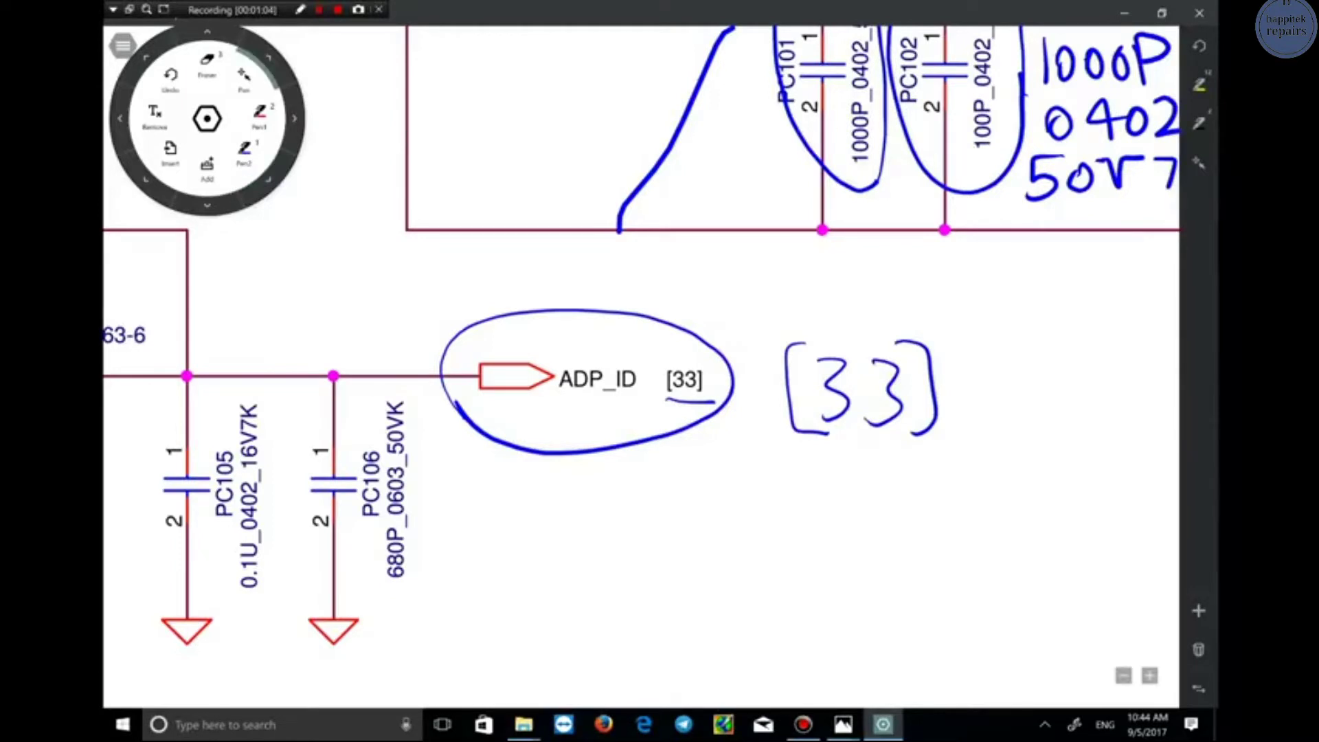
Circle resistor PR101 and its value text next to +3VALW in blue ink
scroll(642, 367, "left", 9)
scroll(641, 368, "left", 3)
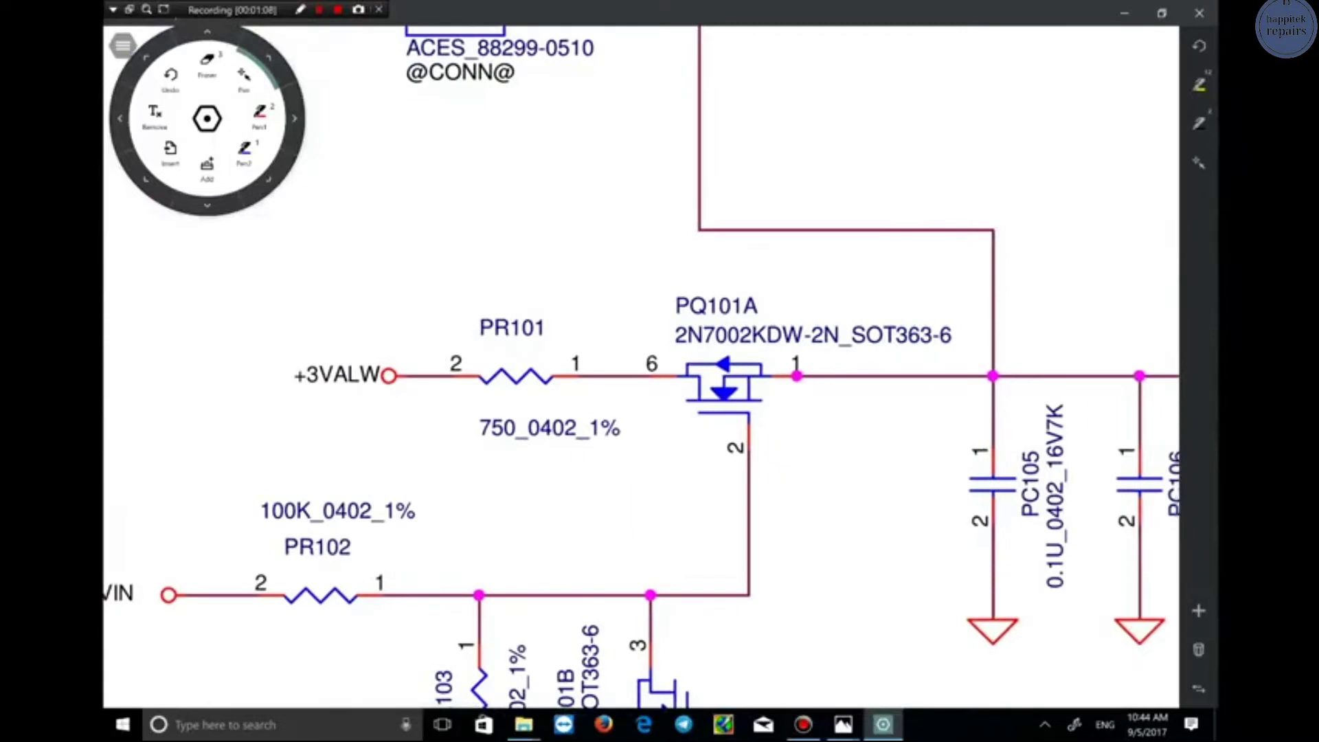
mouse_move(582, 317)
left_mouse_down()
mouse_move(560, 297)
mouse_move(421, 431)
mouse_move(627, 416)
mouse_move(557, 311)
left_mouse_up()
Handwrite the label PR101 above the circled resistor
mouse_move(369, 169)
left_mouse_down()
mouse_move(371, 210)
mouse_move(366, 180)
left_mouse_up()
mouse_move(441, 132)
left_mouse_down()
mouse_move(445, 202)
mouse_move(443, 162)
mouse_move(503, 195)
left_mouse_up()
left_click_drag(509, 137, 528, 190)
left_click_drag(558, 133, 622, 187)
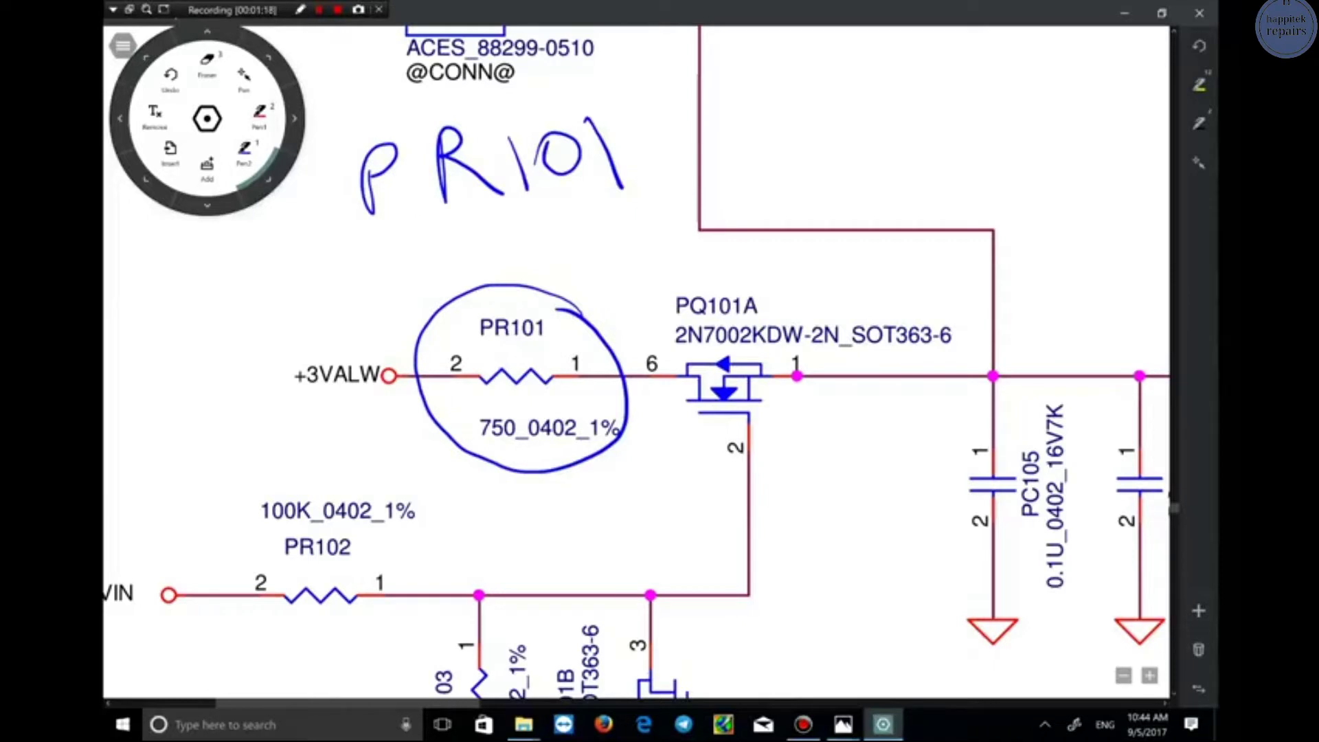
Handwrite the resistance 750Ω in blue ink between the PR101 label and the circled resistor
mouse_move(311, 252)
left_mouse_down()
mouse_move(341, 241)
mouse_move(356, 302)
left_mouse_up()
left_click_drag(405, 231, 381, 304)
mouse_move(426, 252)
left_mouse_down()
mouse_move(421, 278)
mouse_move(423, 242)
mouse_move(533, 242)
left_mouse_up()
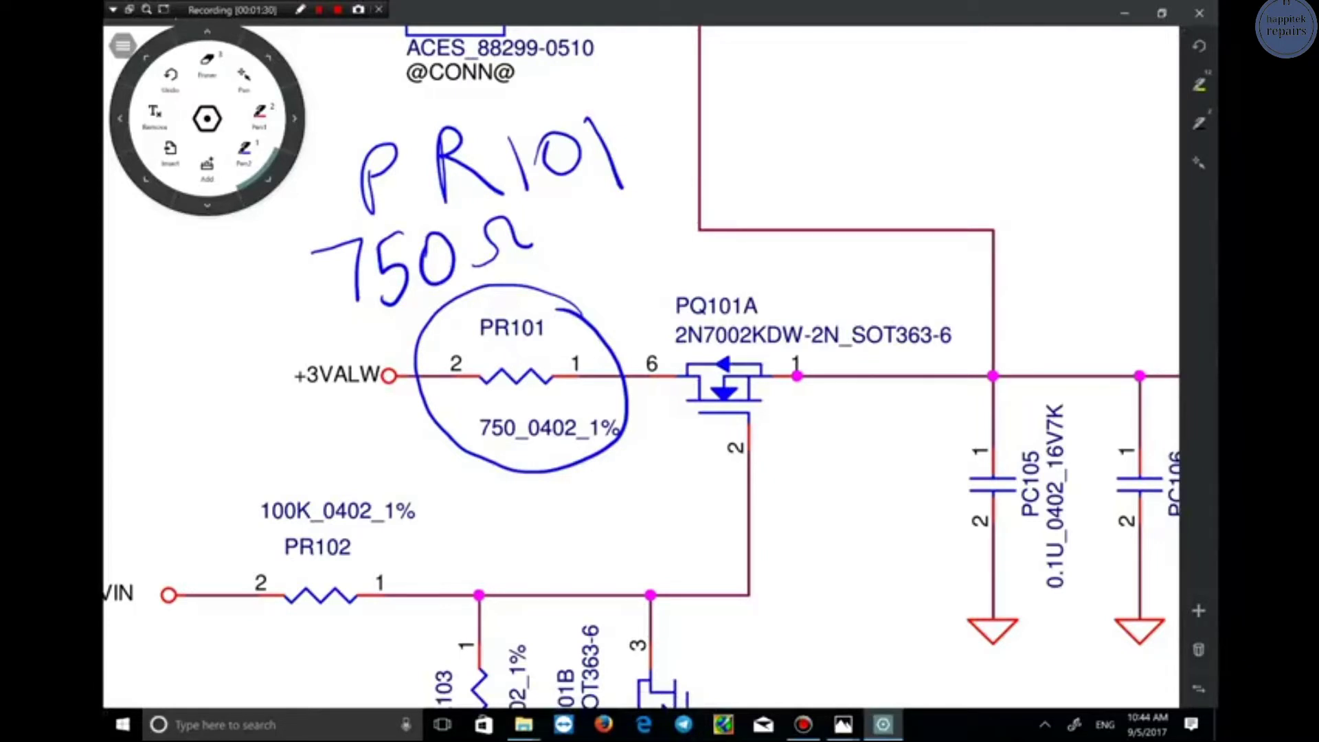
Handwrite the package size 0402 and tolerance 1% in blue ink below the circled PR101 resistor
left_click_drag(620, 480, 627, 540)
left_click_drag(685, 463, 657, 550)
left_click_drag(646, 482, 656, 485)
left_click(693, 530)
mouse_move(462, 500)
left_mouse_down()
mouse_move(540, 514)
mouse_move(497, 531)
left_mouse_up()
mouse_move(522, 503)
left_mouse_down()
mouse_move(528, 547)
mouse_move(554, 504)
mouse_move(603, 526)
left_mouse_up()
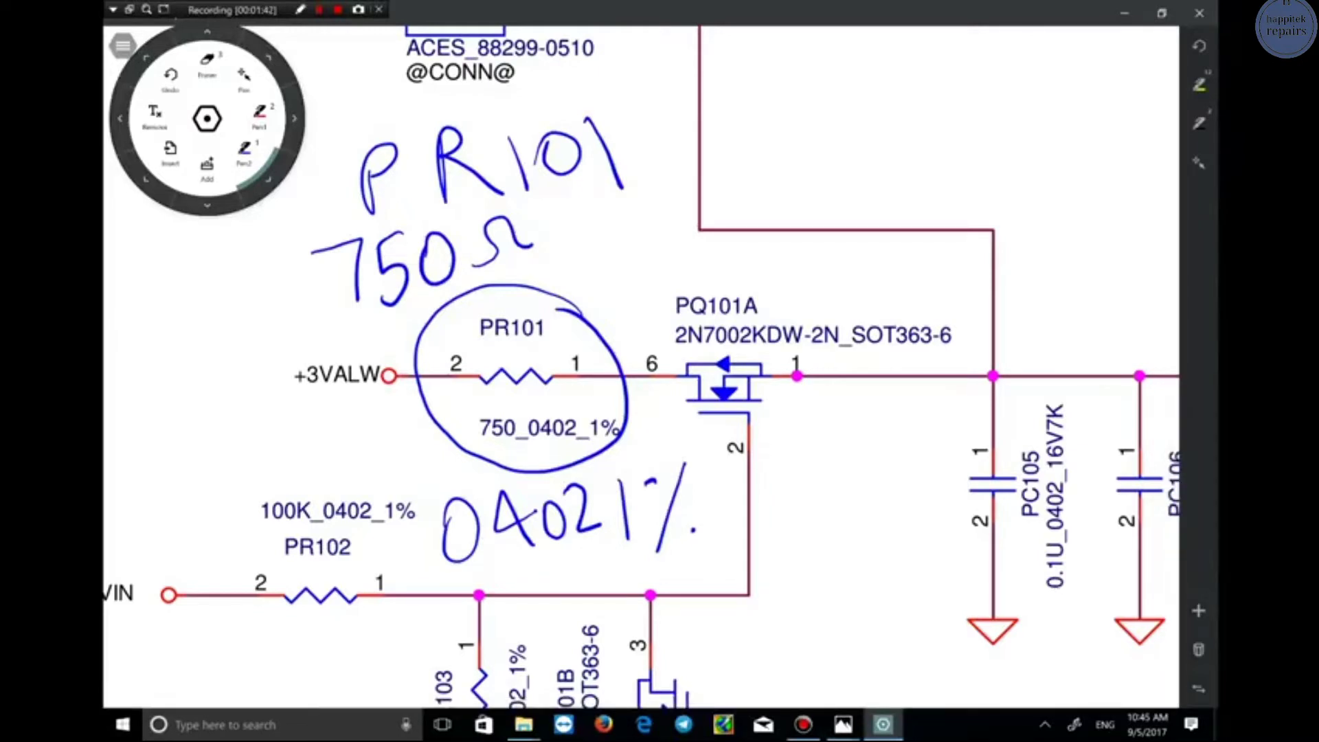
Switch to File Explorer and open the pad-size chart image 7_16.jpg
left_click(524, 724)
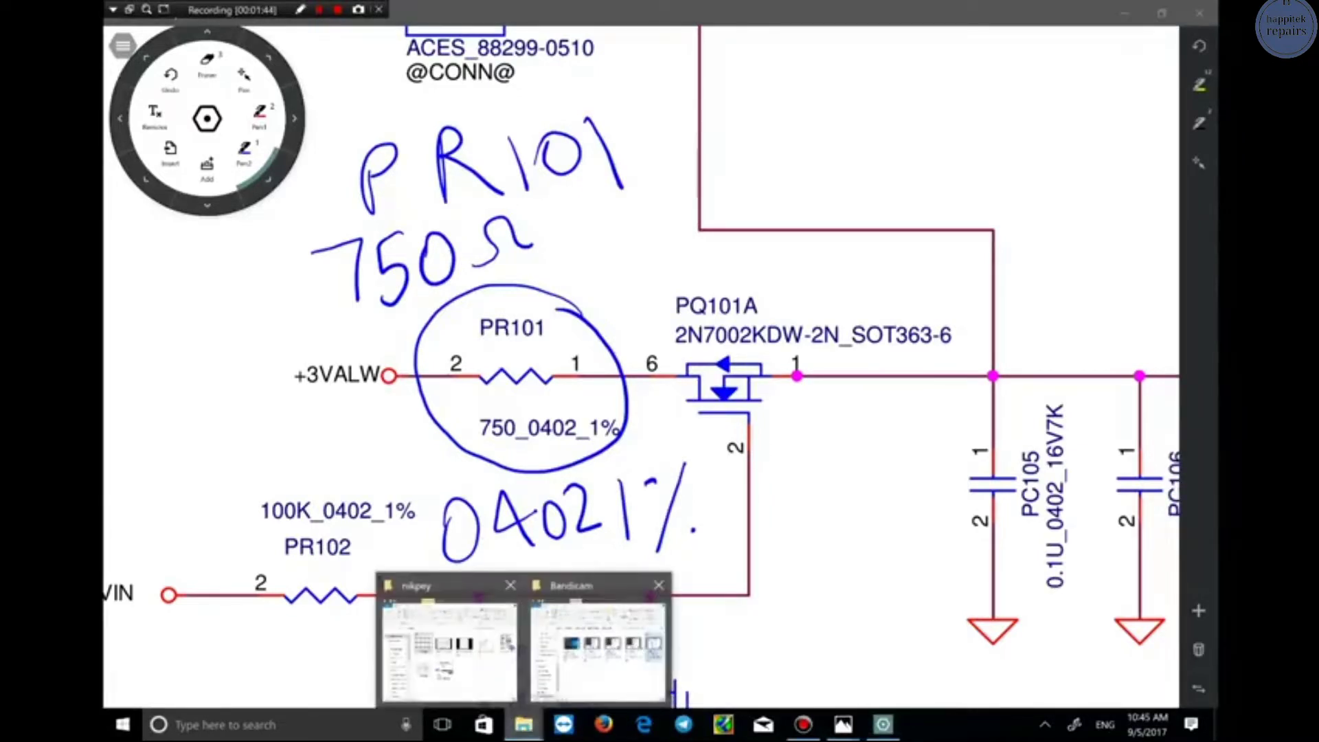
left_click(449, 651)
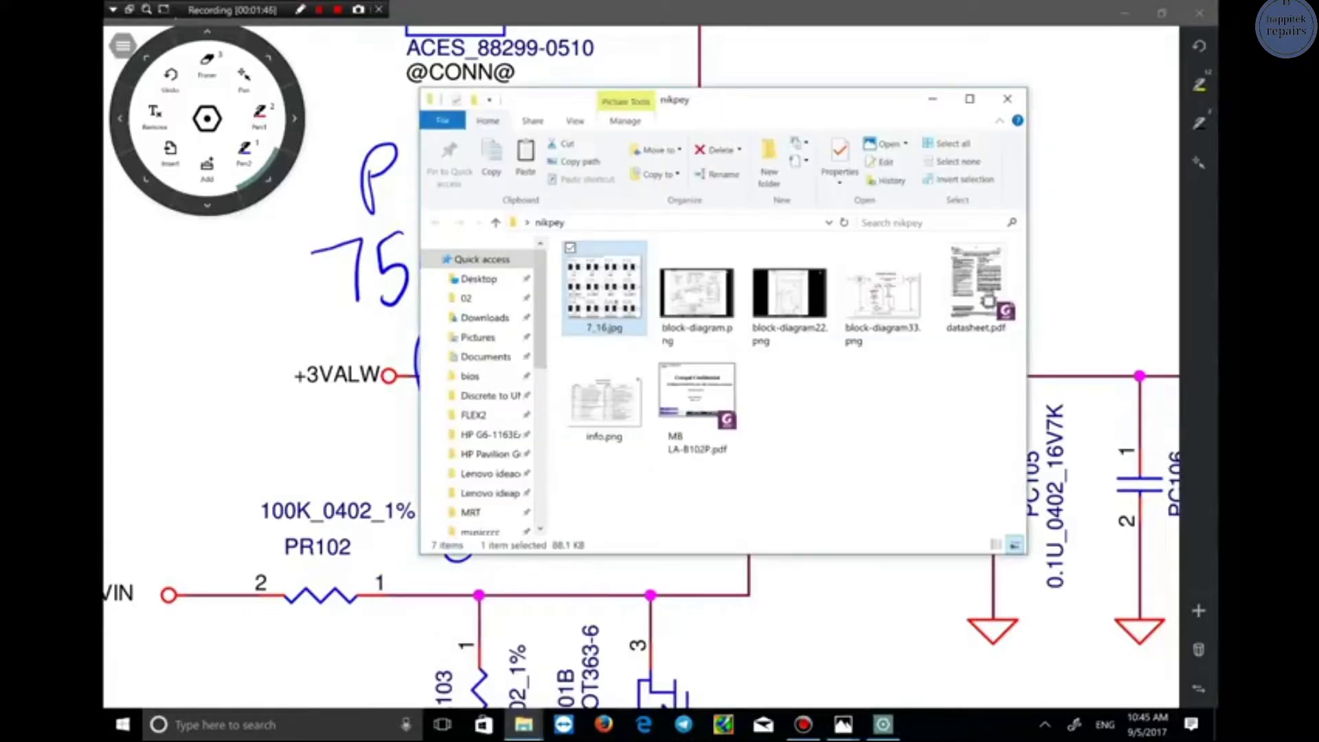
double_click(605, 292)
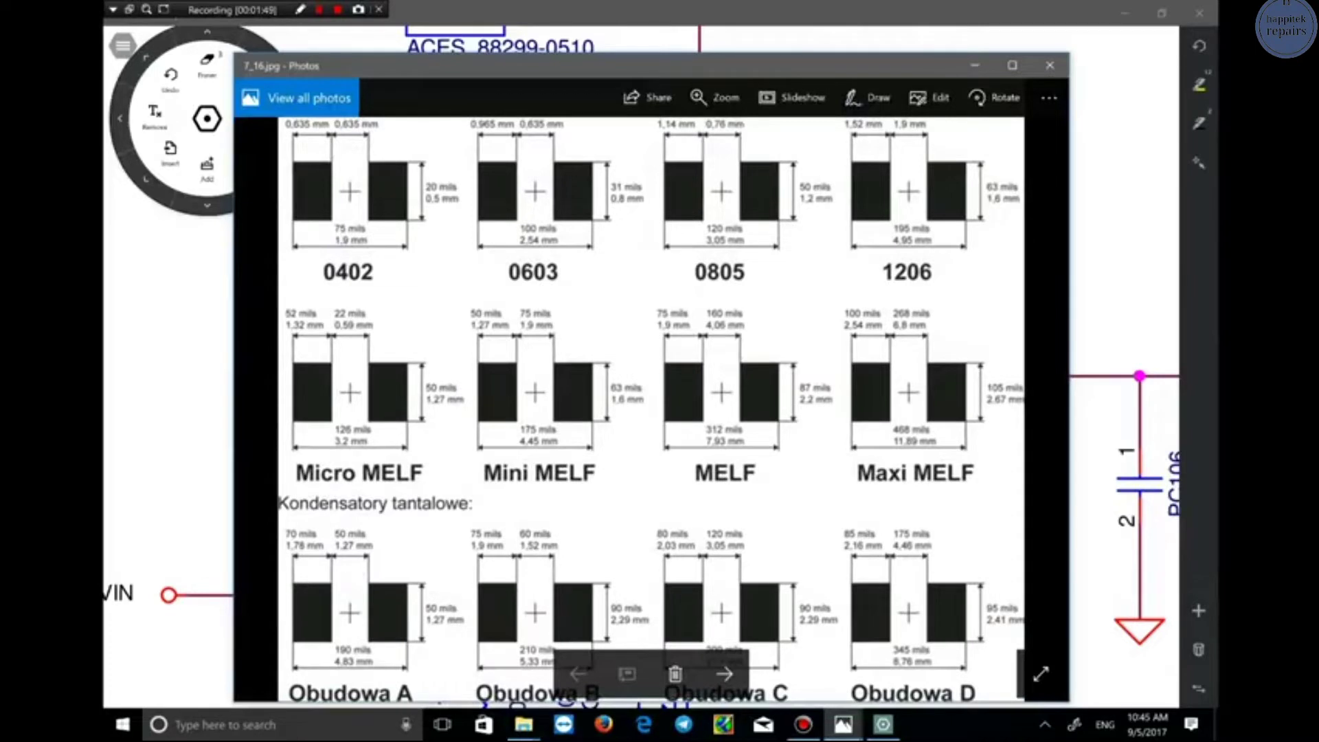
Circle the 0402 and 0805 package sizes on the chart, and return to the schematic
left_click(868, 97)
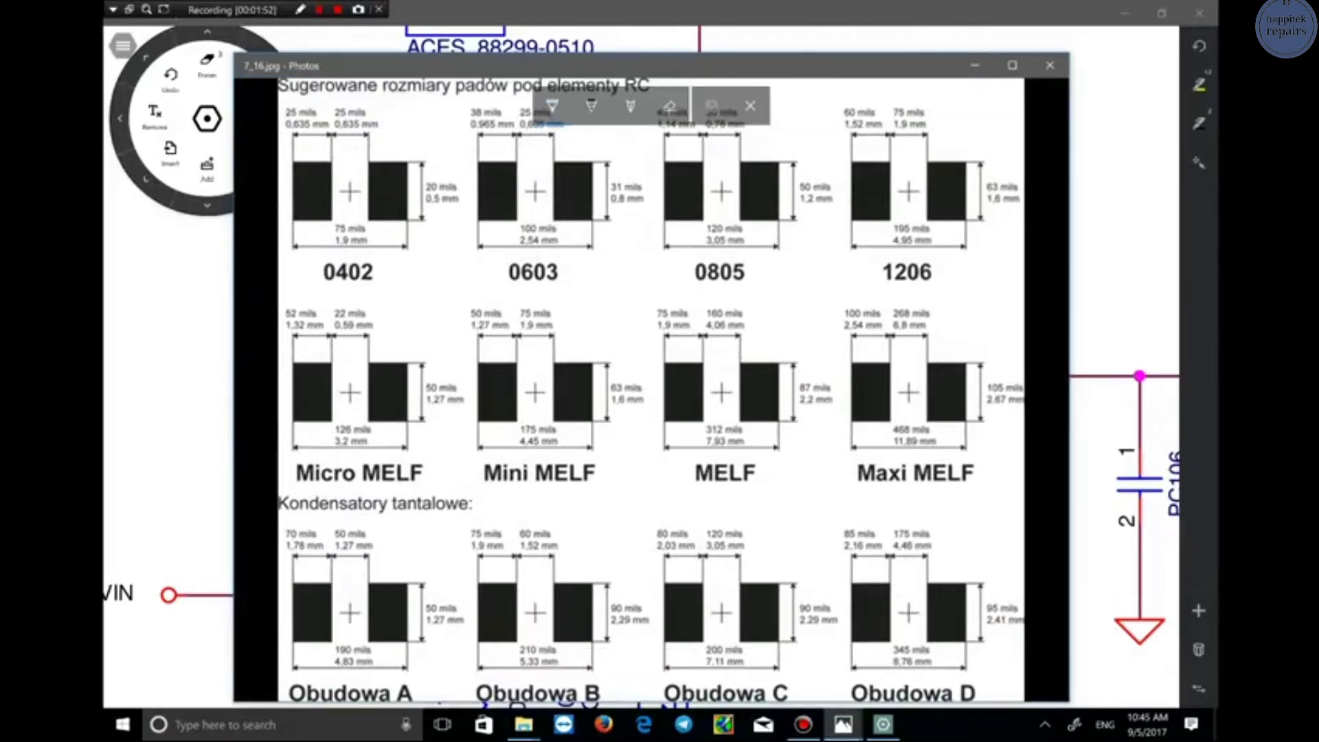
mouse_move(379, 251)
left_mouse_down()
mouse_move(303, 287)
mouse_move(393, 255)
left_mouse_up()
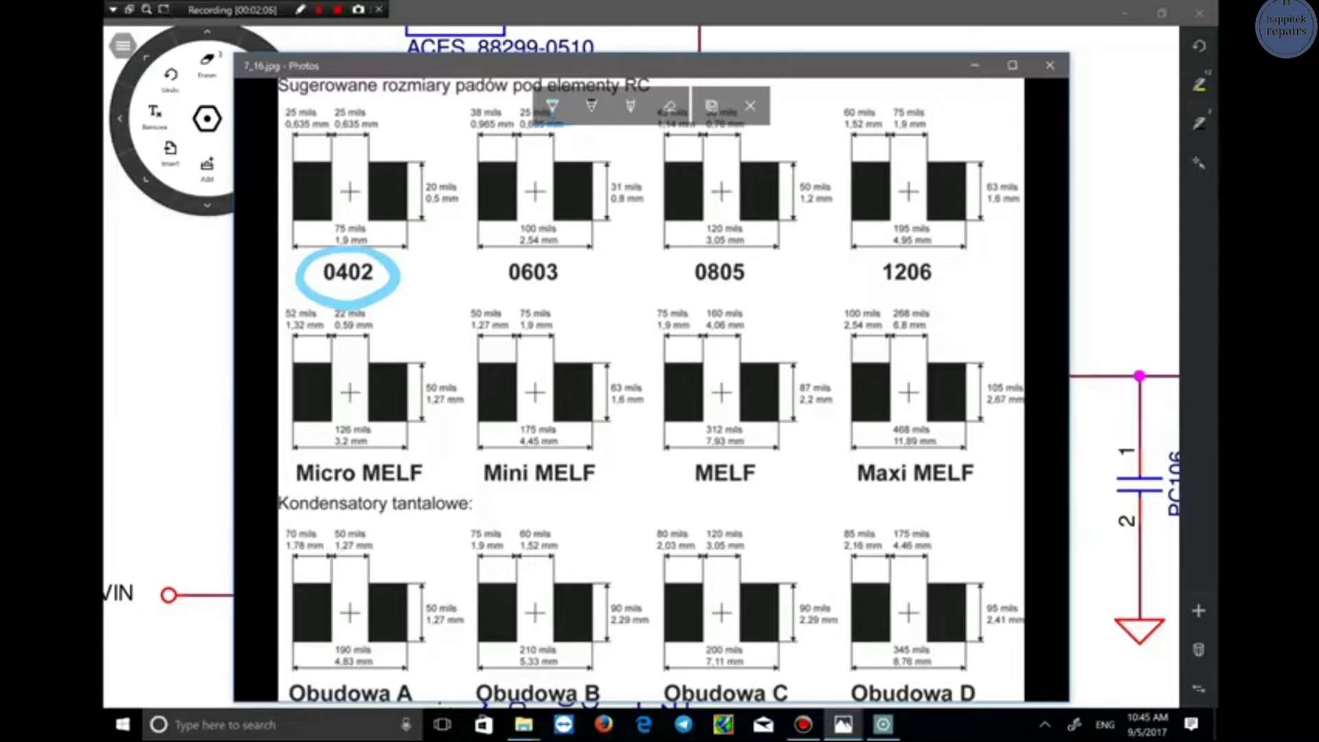
mouse_move(690, 294)
left_mouse_down()
mouse_move(670, 268)
mouse_move(772, 278)
mouse_move(680, 296)
left_mouse_up()
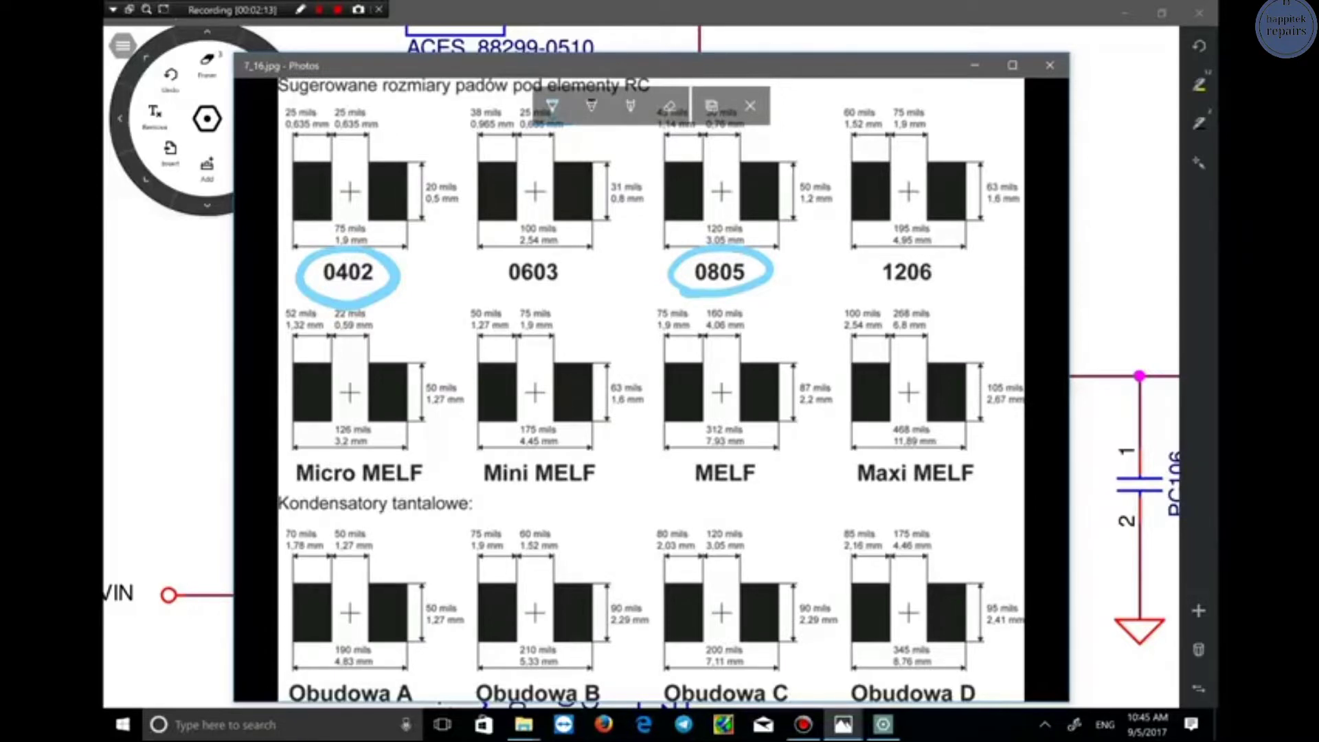
left_click(1049, 66)
left_click(932, 99)
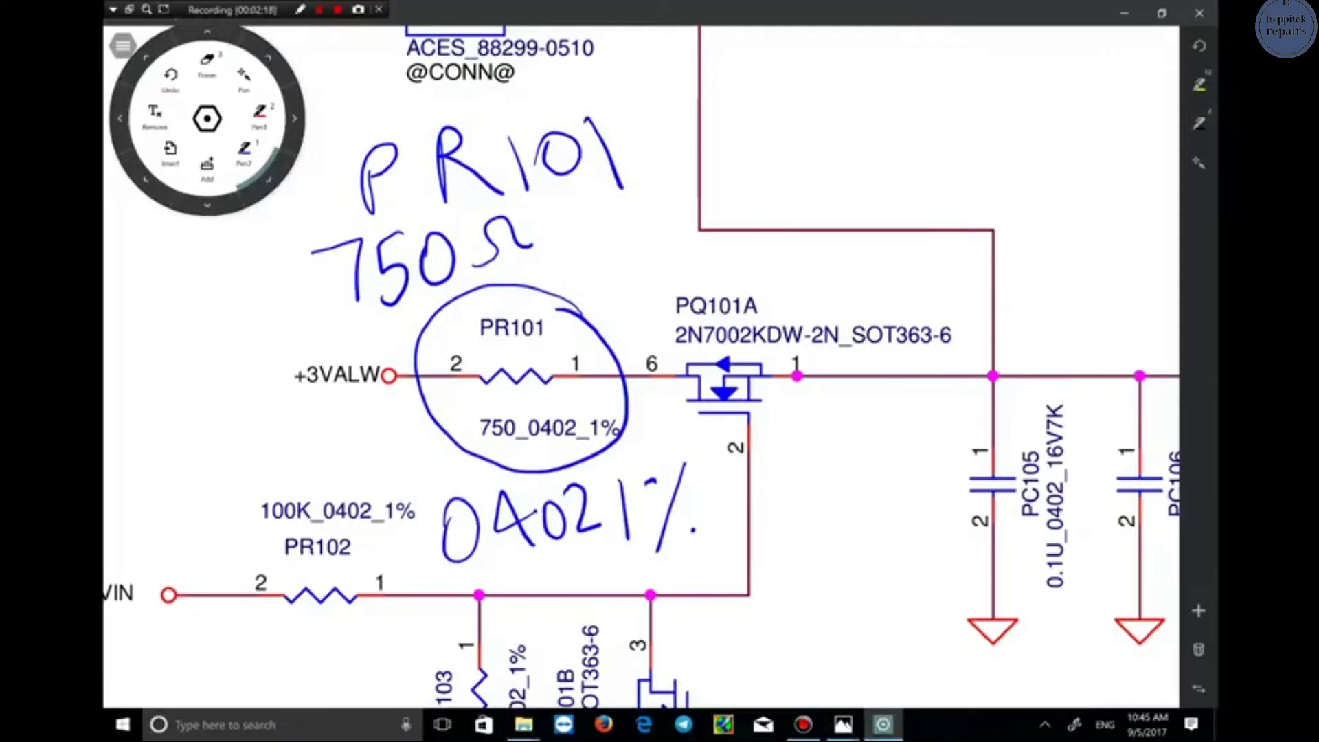
Circle the ground symbol below capacitor PC105 in blue ink
left_click(269, 57)
left_click(208, 118)
left_click(244, 78)
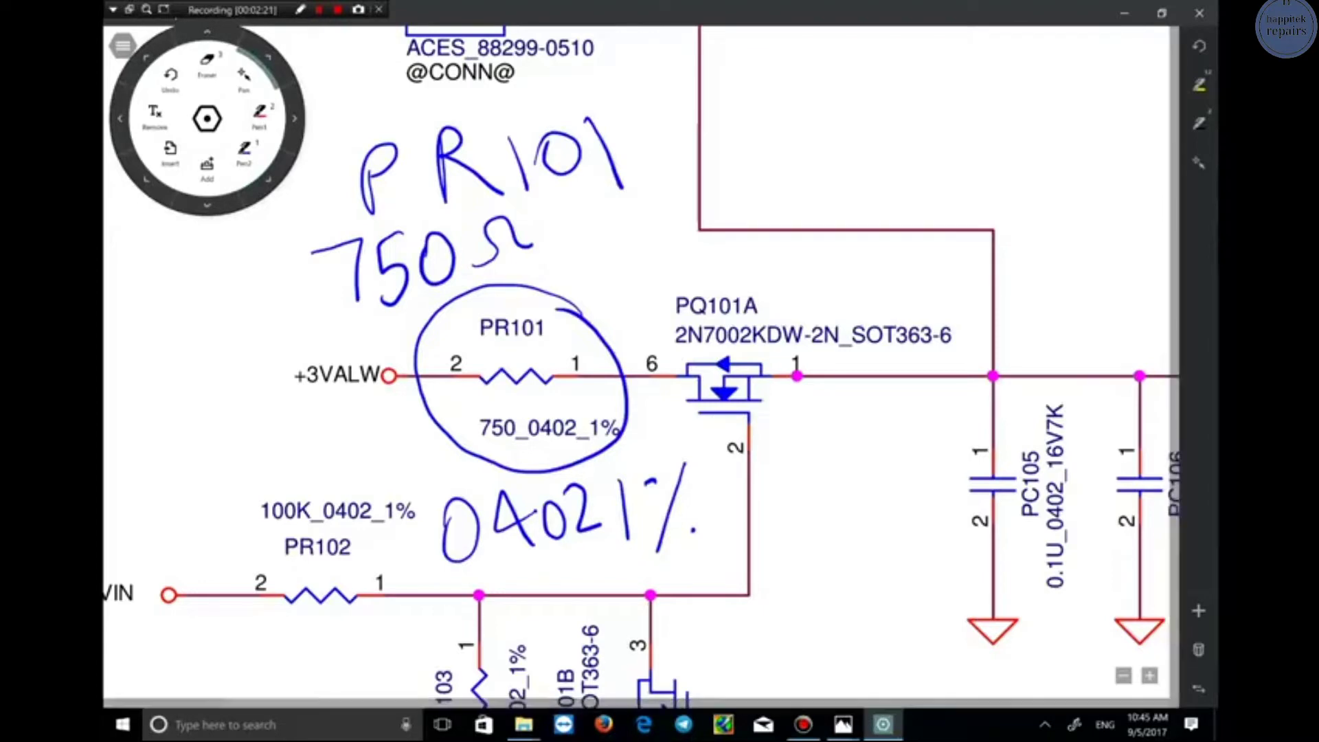
left_click_drag(722, 516, 558, 221)
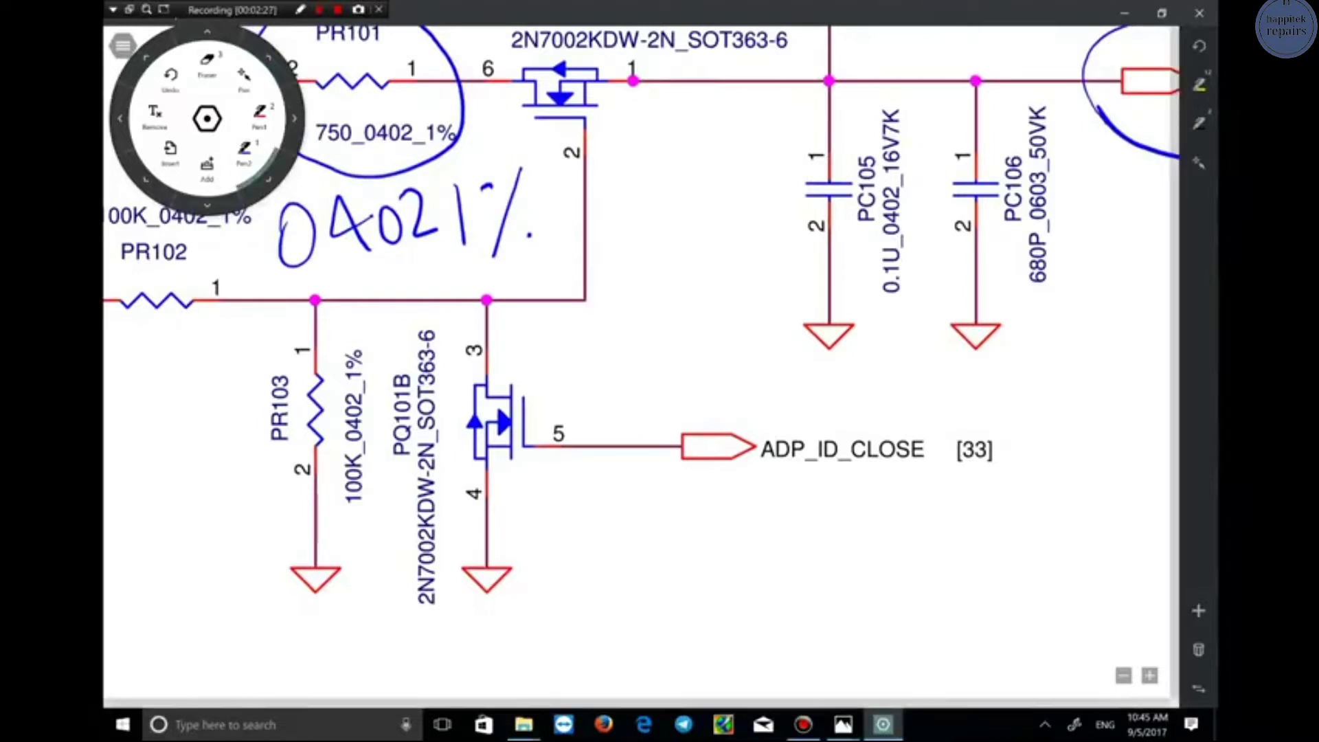
mouse_move(874, 316)
left_mouse_down()
mouse_move(772, 325)
mouse_move(882, 372)
mouse_move(869, 311)
left_mouse_up()
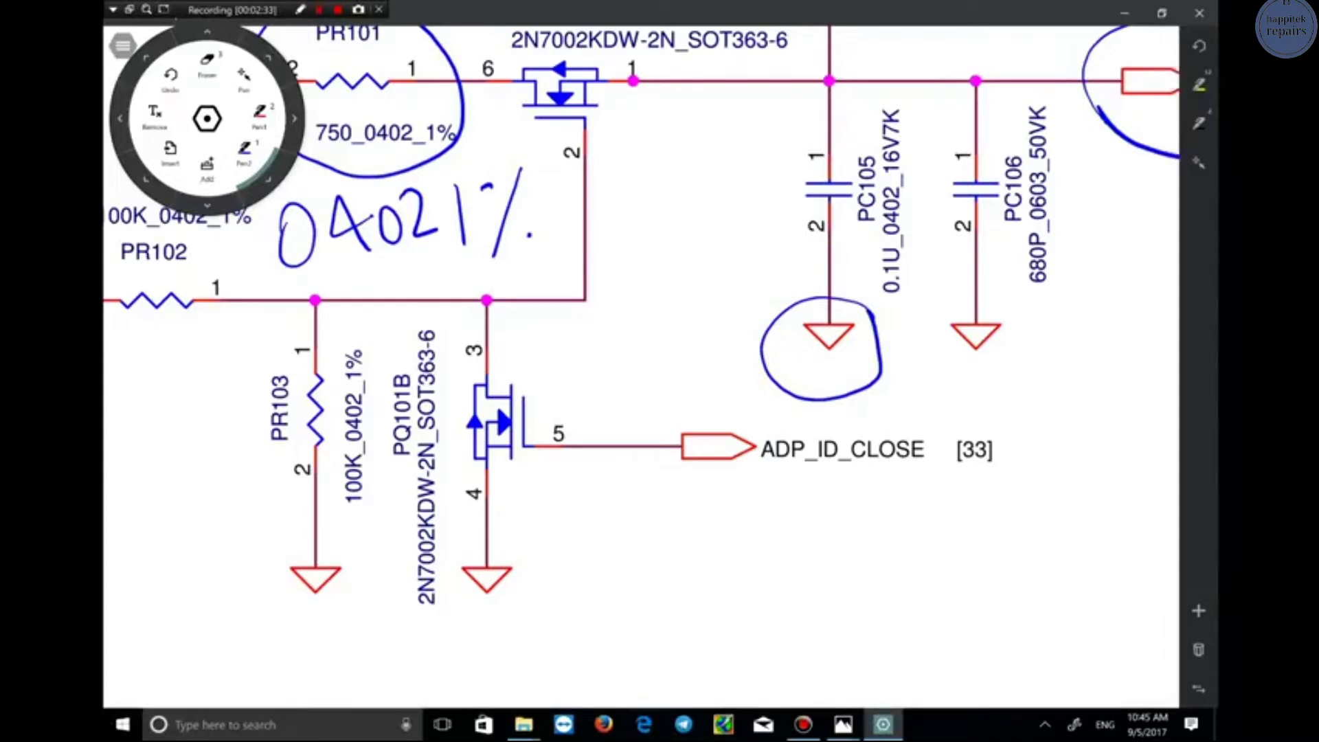
Below the ADP_ID_CLOSE net, handwrite G and sketch an earth-bar ground symbol and a triangle ground symbol on either side of it
mouse_move(907, 524)
left_mouse_down()
mouse_move(844, 592)
mouse_move(860, 570)
left_mouse_up()
mouse_move(1004, 499)
left_mouse_down()
mouse_move(1000, 574)
mouse_move(1047, 582)
left_mouse_up()
mouse_move(960, 603)
left_mouse_down()
mouse_move(1020, 599)
mouse_move(1007, 624)
left_mouse_up()
left_click(985, 625)
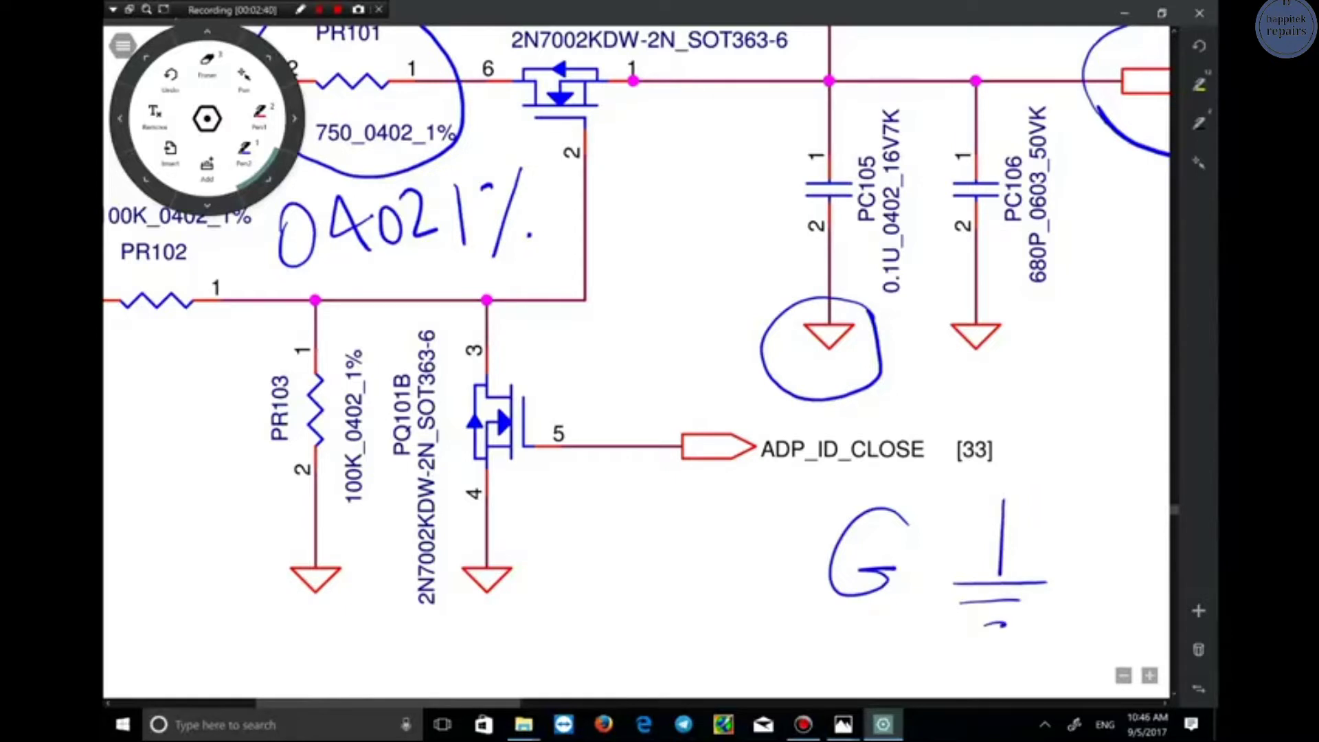
left_click_drag(716, 487, 716, 571)
mouse_move(658, 575)
left_mouse_down()
mouse_move(725, 576)
mouse_move(726, 650)
mouse_move(657, 575)
left_mouse_up()
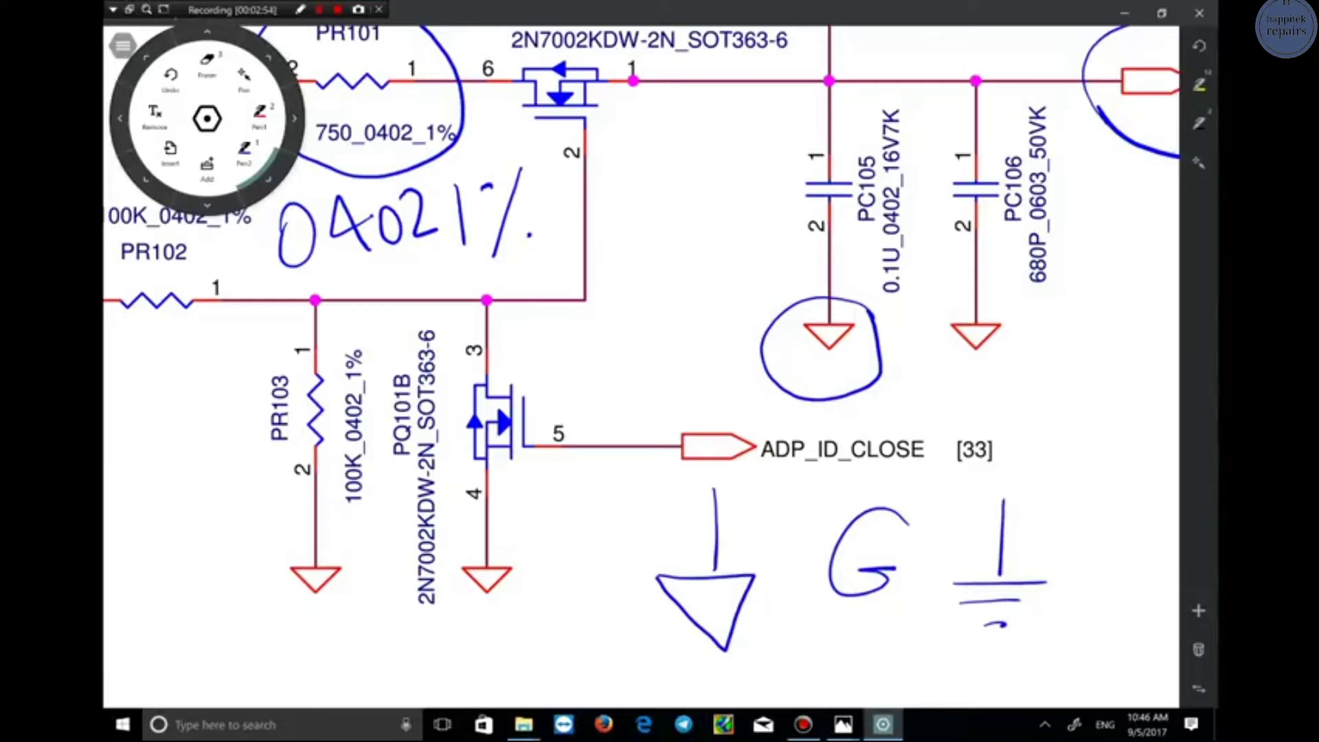
Circle the PQ101B designator of the lower MOSFET in blue ink
left_click(244, 79)
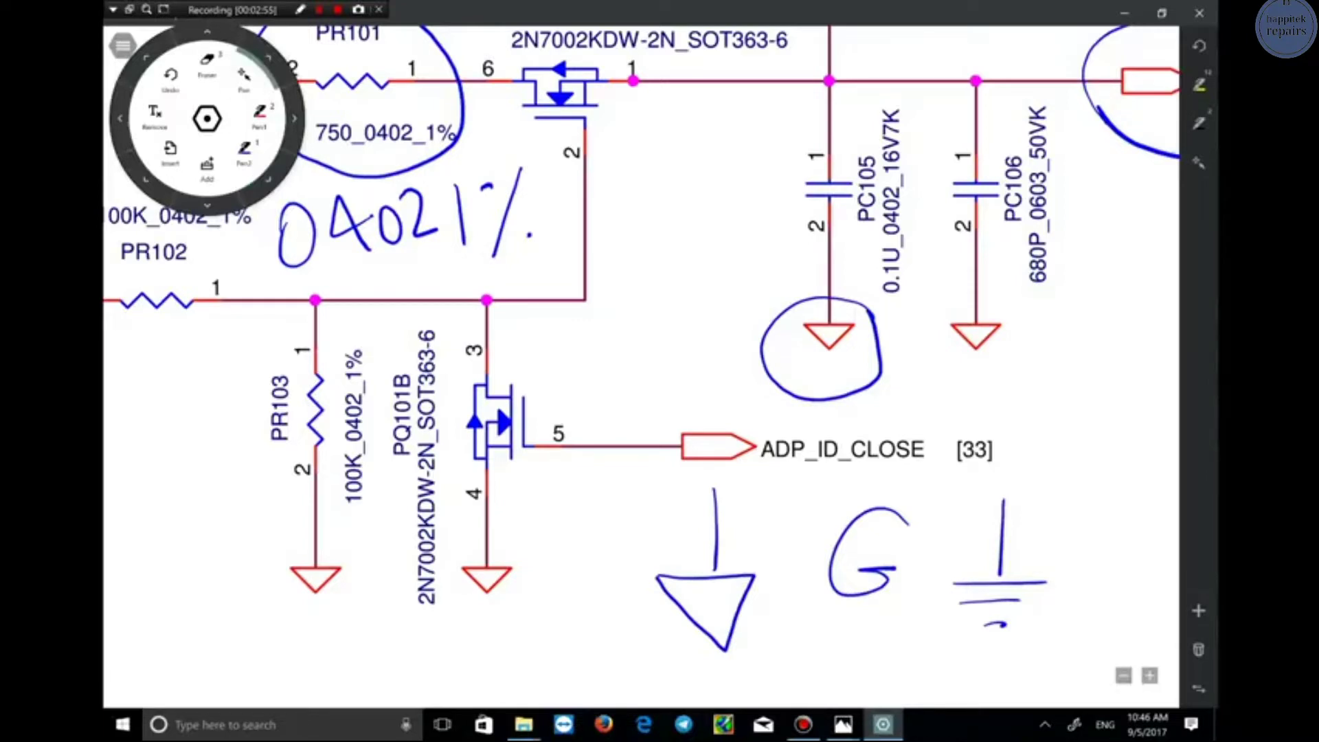
scroll(376, 407, "up", 5, "ctrl")
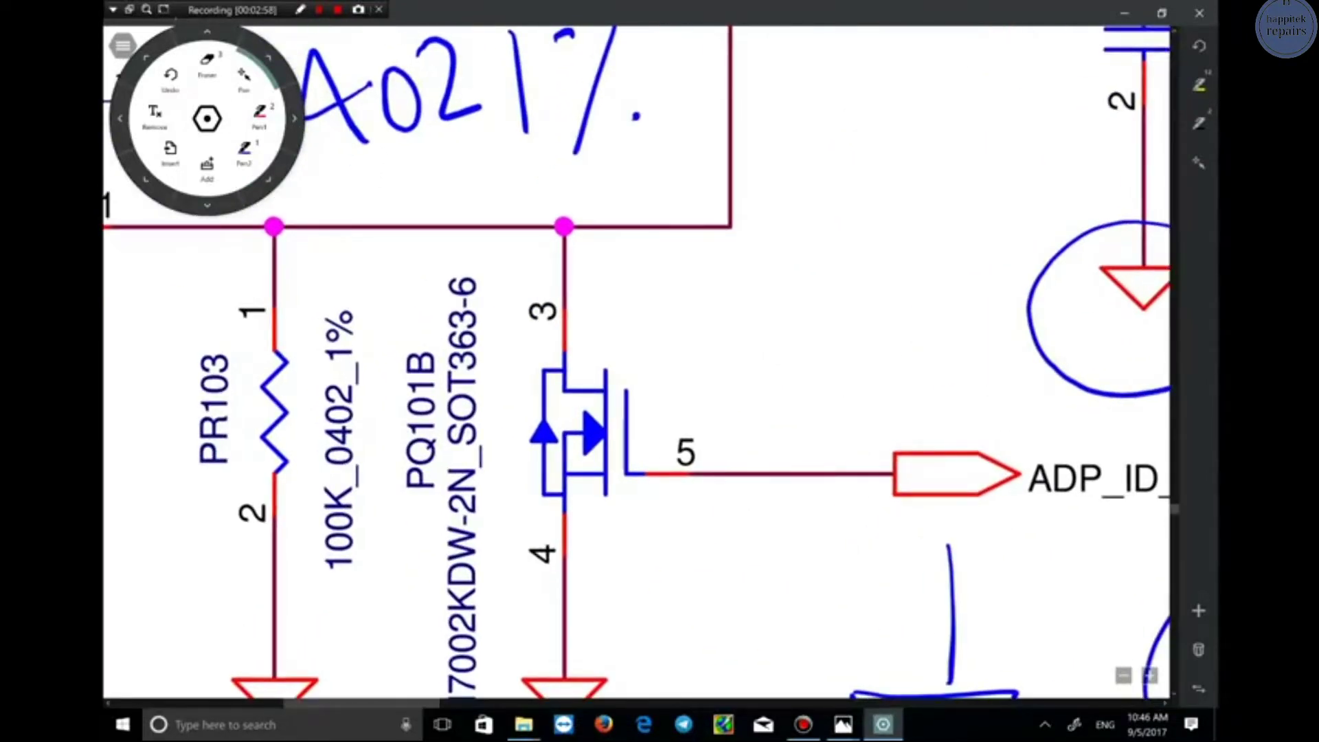
left_click(244, 152)
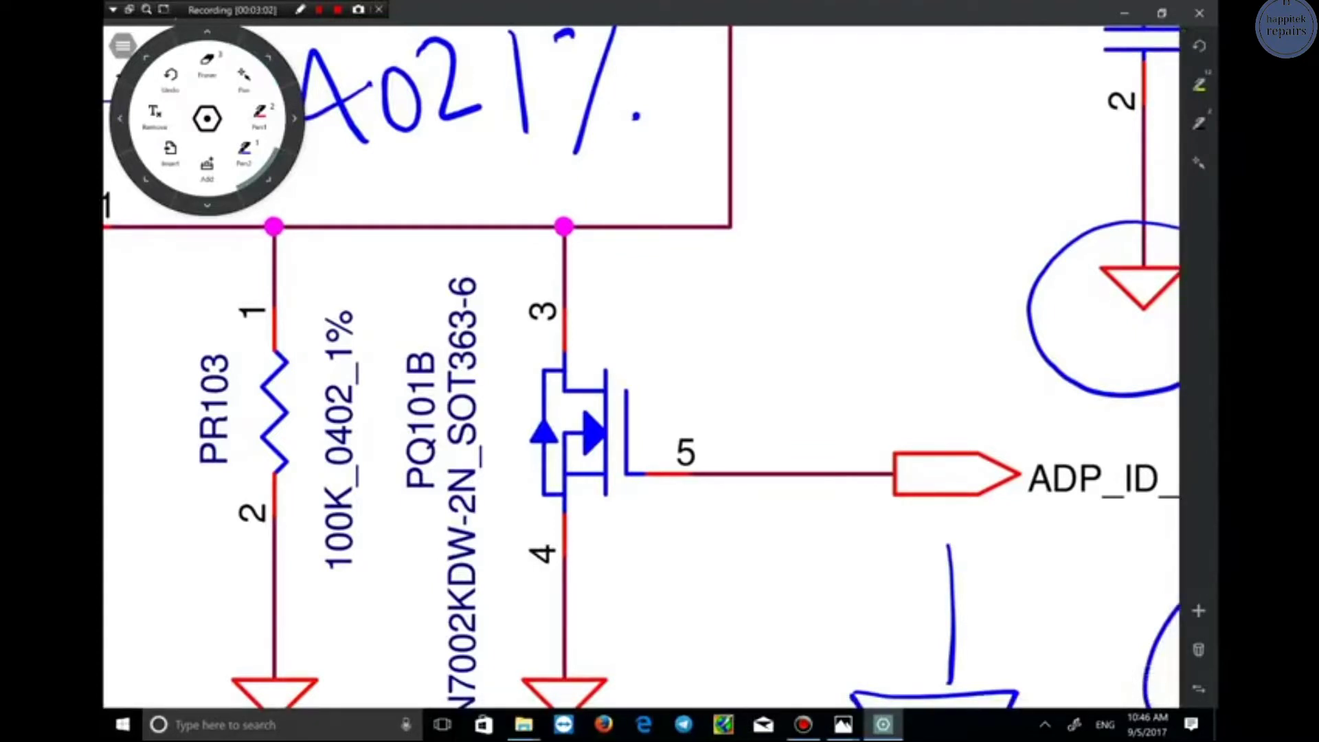
mouse_move(412, 297)
left_mouse_down()
mouse_move(374, 456)
mouse_move(452, 402)
mouse_move(396, 304)
left_mouse_up()
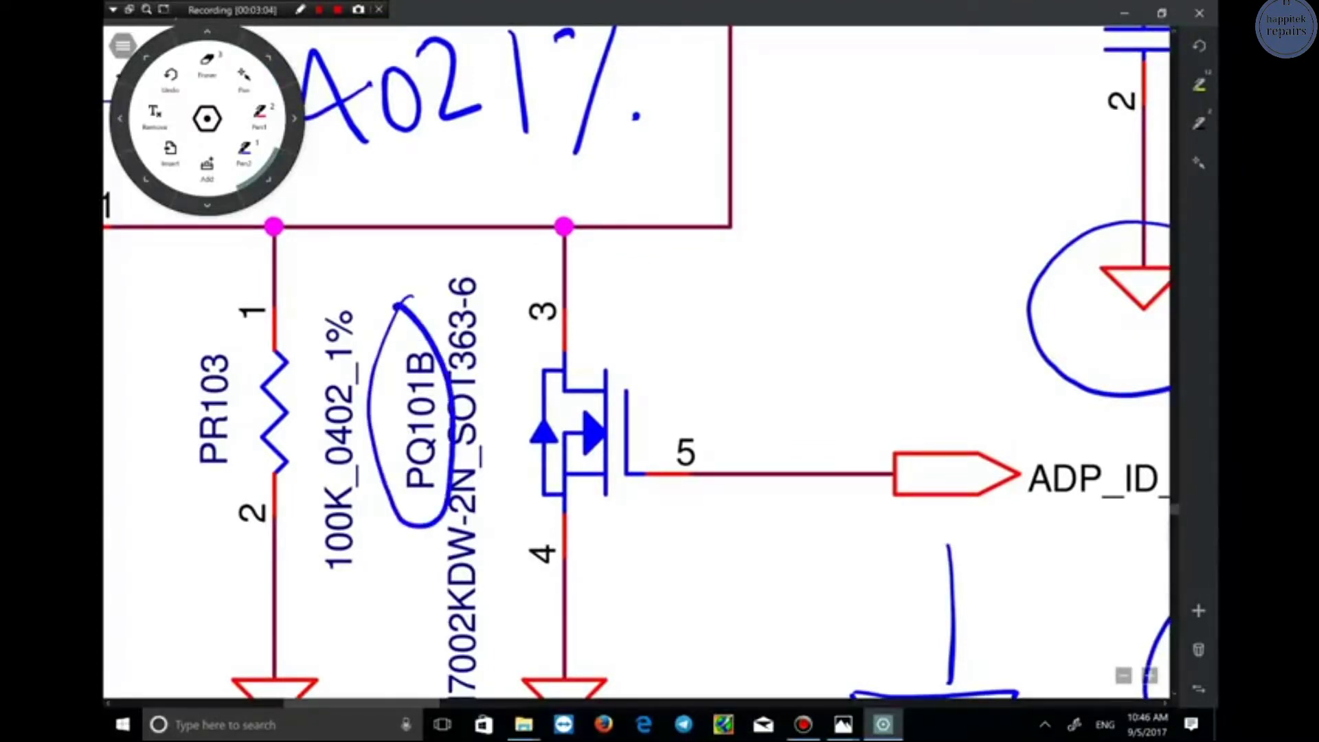
Handwrite PQ101B beside the lower MOSFET and underline its letter B
mouse_move(700, 292)
left_mouse_down()
mouse_move(706, 344)
mouse_move(709, 302)
left_mouse_up()
mouse_move(800, 259)
left_mouse_down()
mouse_move(790, 319)
mouse_move(821, 343)
left_mouse_up()
left_click_drag(839, 244, 844, 310)
mouse_move(868, 261)
left_mouse_down()
mouse_move(859, 285)
mouse_move(873, 264)
mouse_move(909, 315)
left_mouse_up()
mouse_move(921, 288)
left_mouse_down()
mouse_move(924, 256)
mouse_move(956, 239)
mouse_move(926, 301)
left_mouse_up()
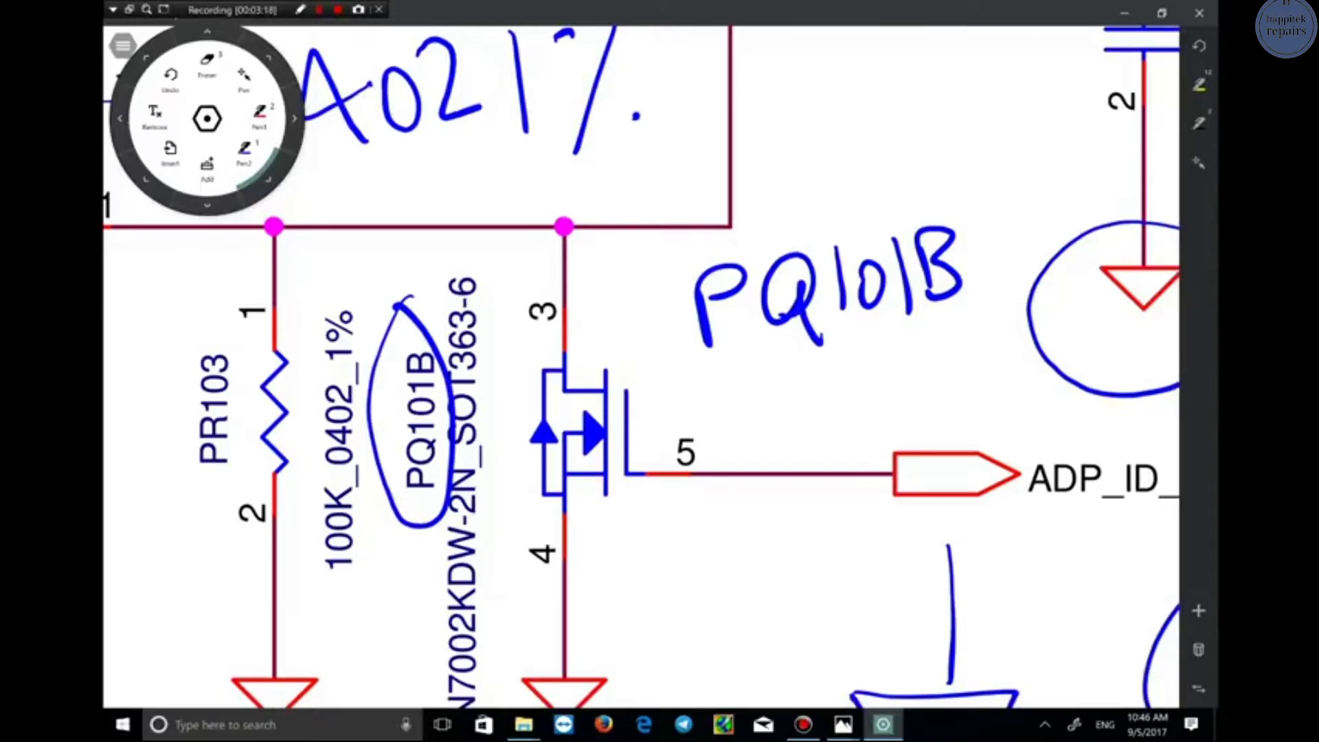
left_click_drag(932, 321, 975, 313)
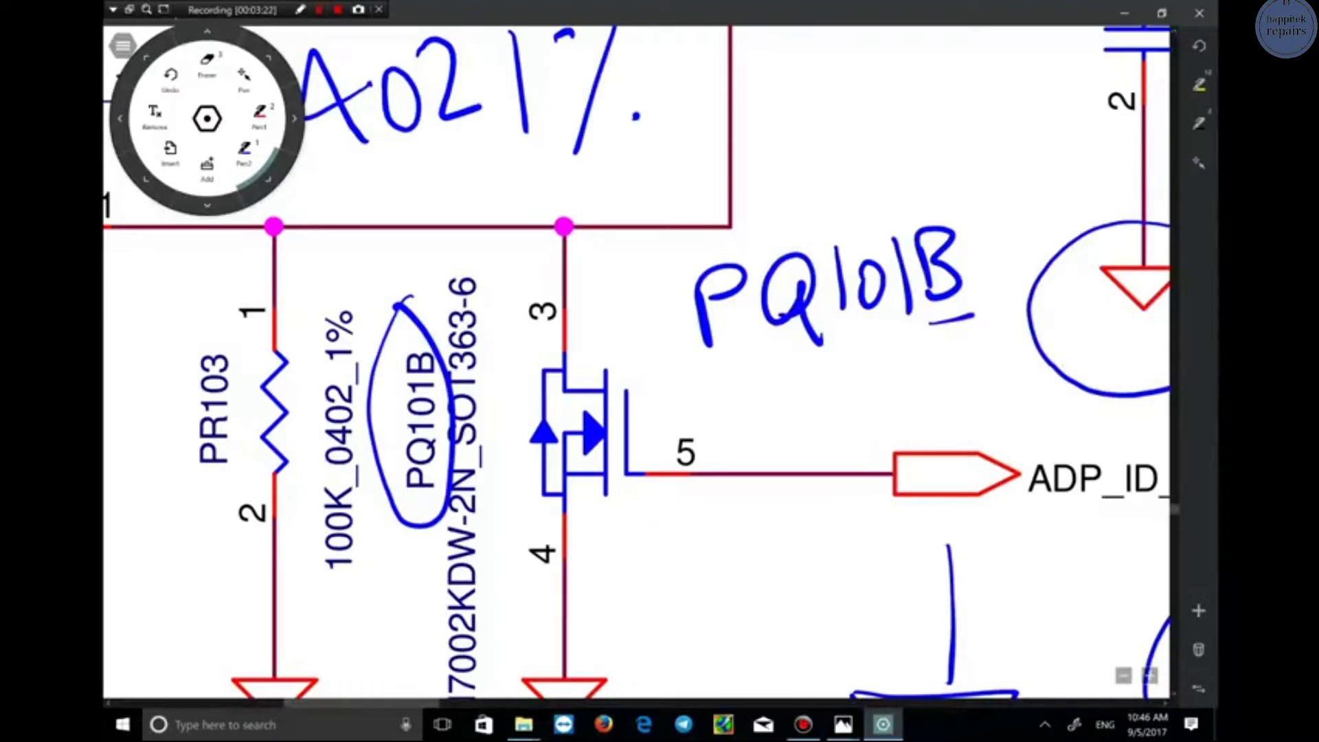
Handwrite PQ101A above the handwritten PQ101B label
left_click_drag(784, 134, 792, 192)
mouse_move(786, 135)
left_mouse_down()
mouse_move(790, 159)
mouse_move(869, 156)
mouse_move(839, 134)
left_mouse_up()
left_click_drag(863, 136, 886, 167)
left_click_drag(898, 103, 911, 153)
mouse_move(924, 130)
left_mouse_down()
mouse_move(956, 134)
mouse_move(937, 147)
left_mouse_up()
mouse_move(974, 86)
left_mouse_down()
mouse_move(981, 134)
mouse_move(1043, 128)
left_mouse_up()
left_click_drag(1007, 121, 1034, 124)
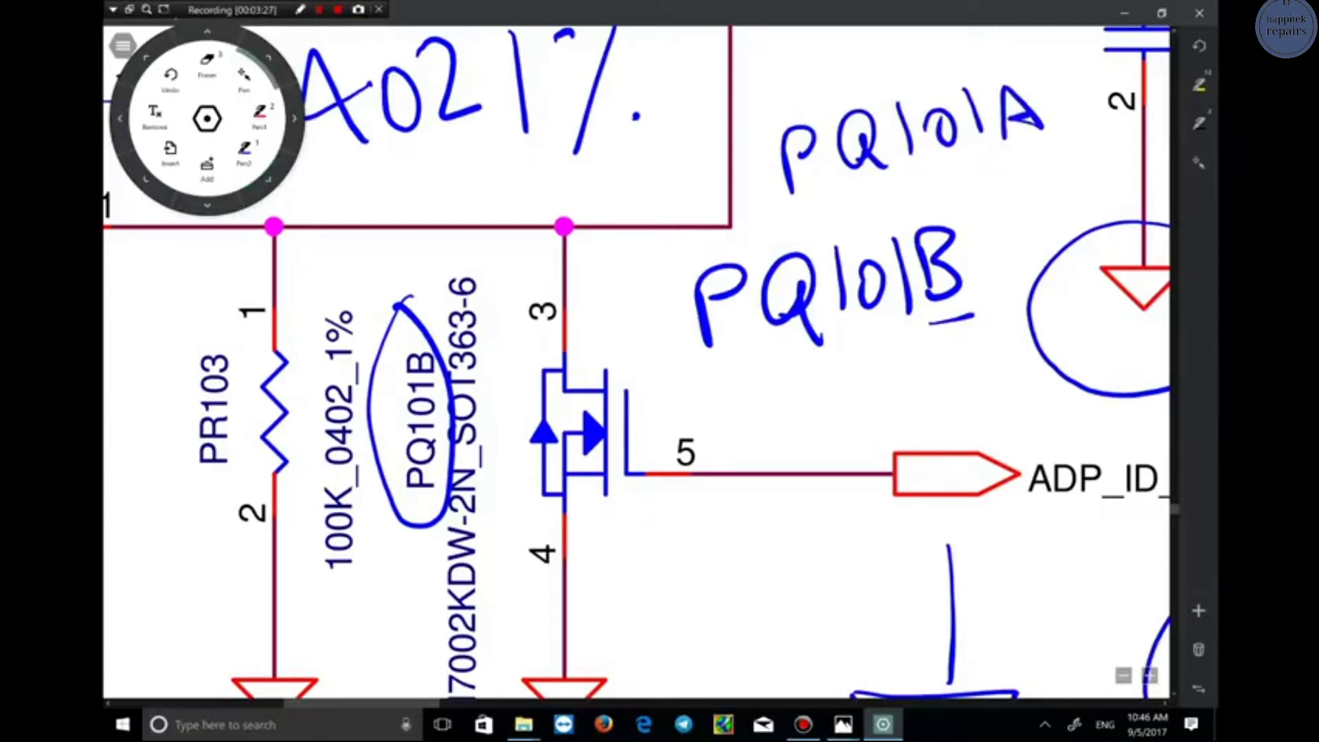
Circle the PQ101A designator and its pin numbers 1, 2 and 6 on the upper MOSFET
scroll(667, 560, "down", 5)
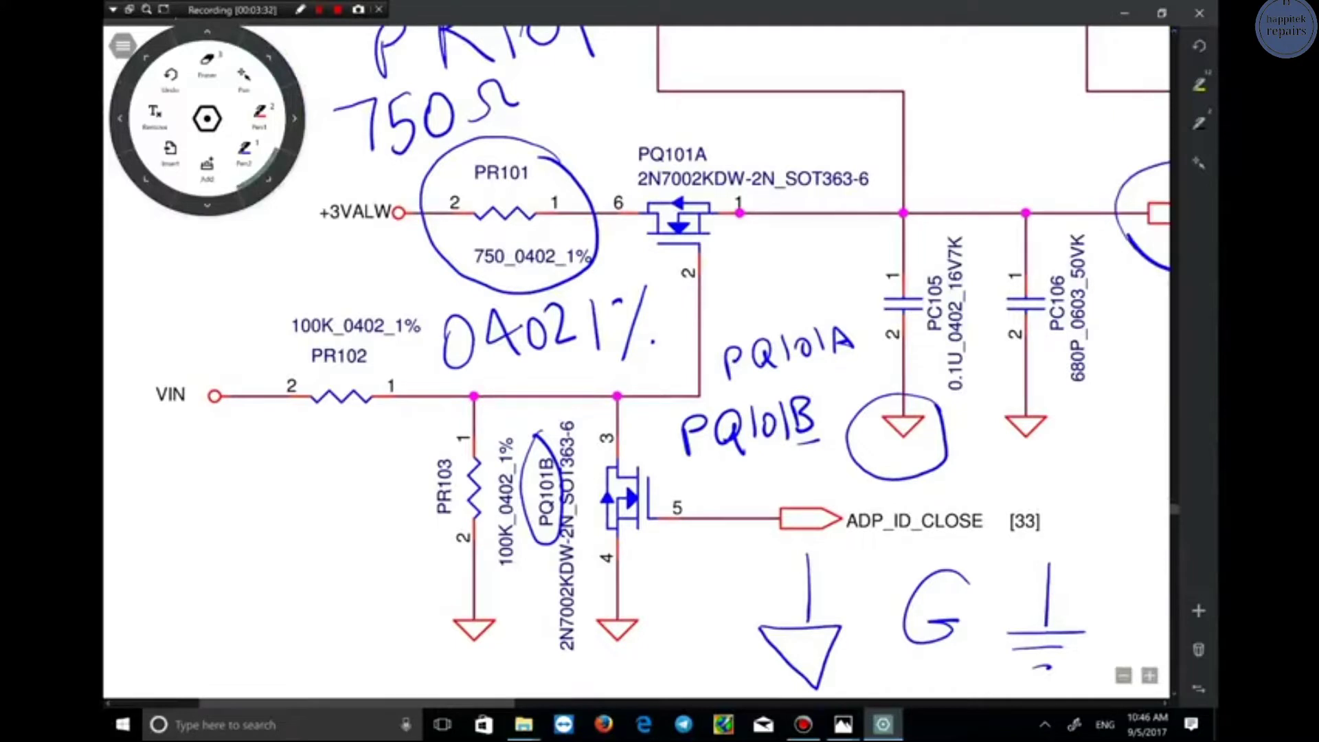
mouse_move(735, 159)
left_mouse_down()
mouse_move(677, 136)
mouse_move(663, 172)
mouse_move(736, 160)
left_mouse_up()
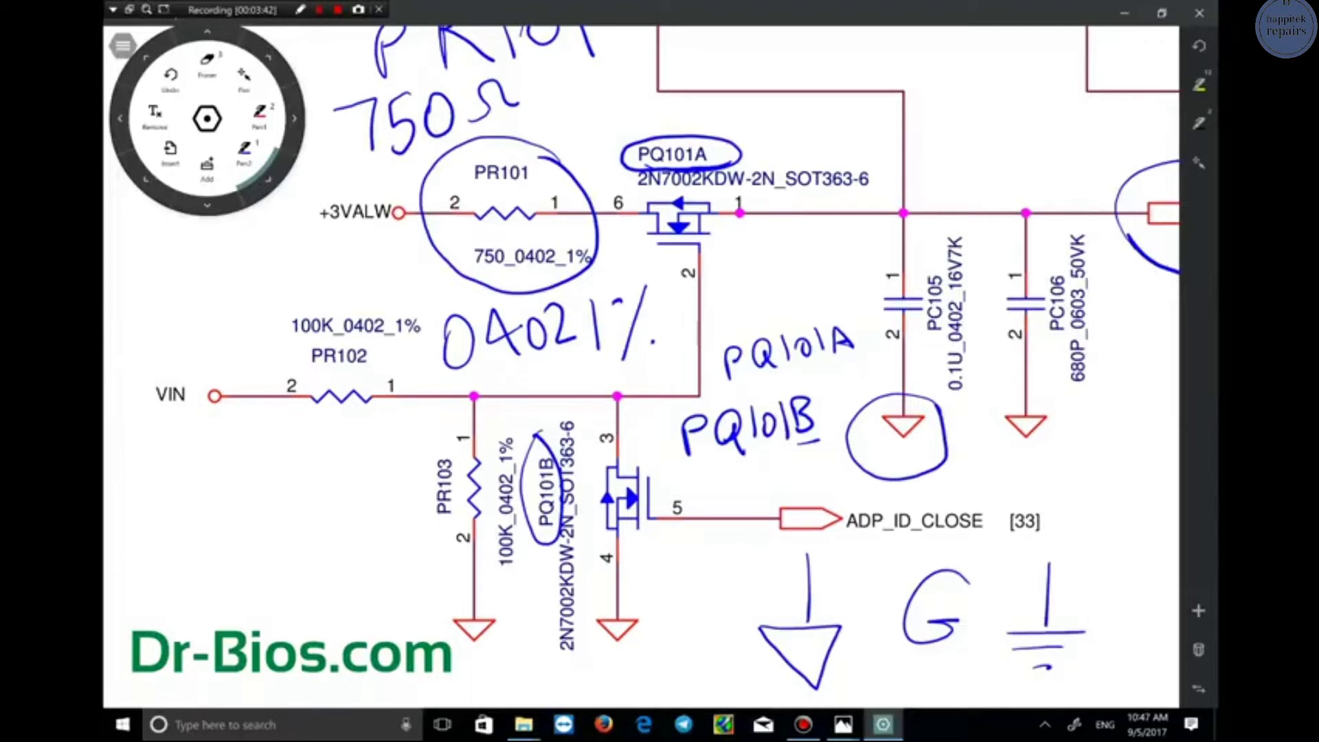
mouse_move(752, 230)
left_mouse_down()
mouse_move(746, 188)
mouse_move(757, 224)
mouse_move(714, 268)
left_mouse_up()
left_click_drag(629, 194, 637, 228)
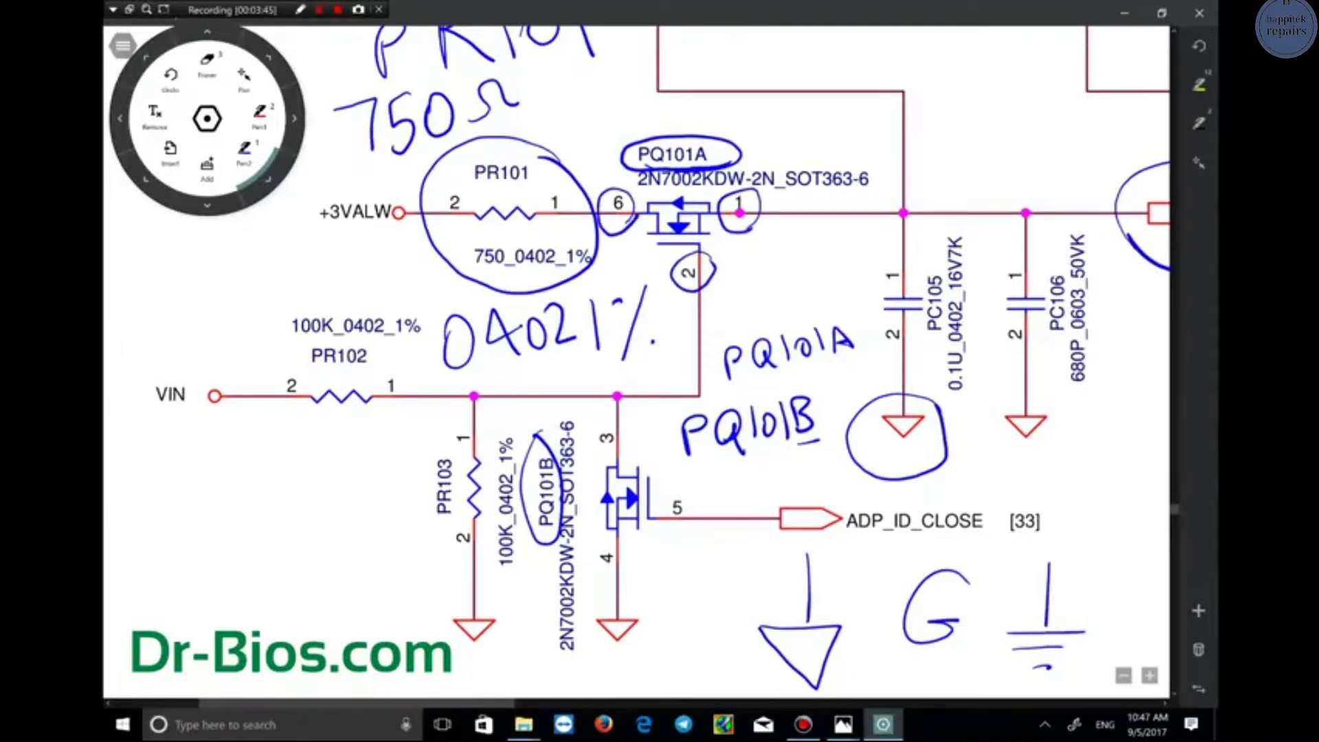
Circle pin numbers 3, 4 and 5 on the PQ101B MOSFET
left_click_drag(624, 426, 601, 469)
left_click_drag(601, 469, 618, 457)
left_click_drag(628, 547, 635, 560)
mouse_move(683, 492)
left_mouse_down()
mouse_move(685, 526)
mouse_move(658, 527)
mouse_move(689, 524)
left_mouse_up()
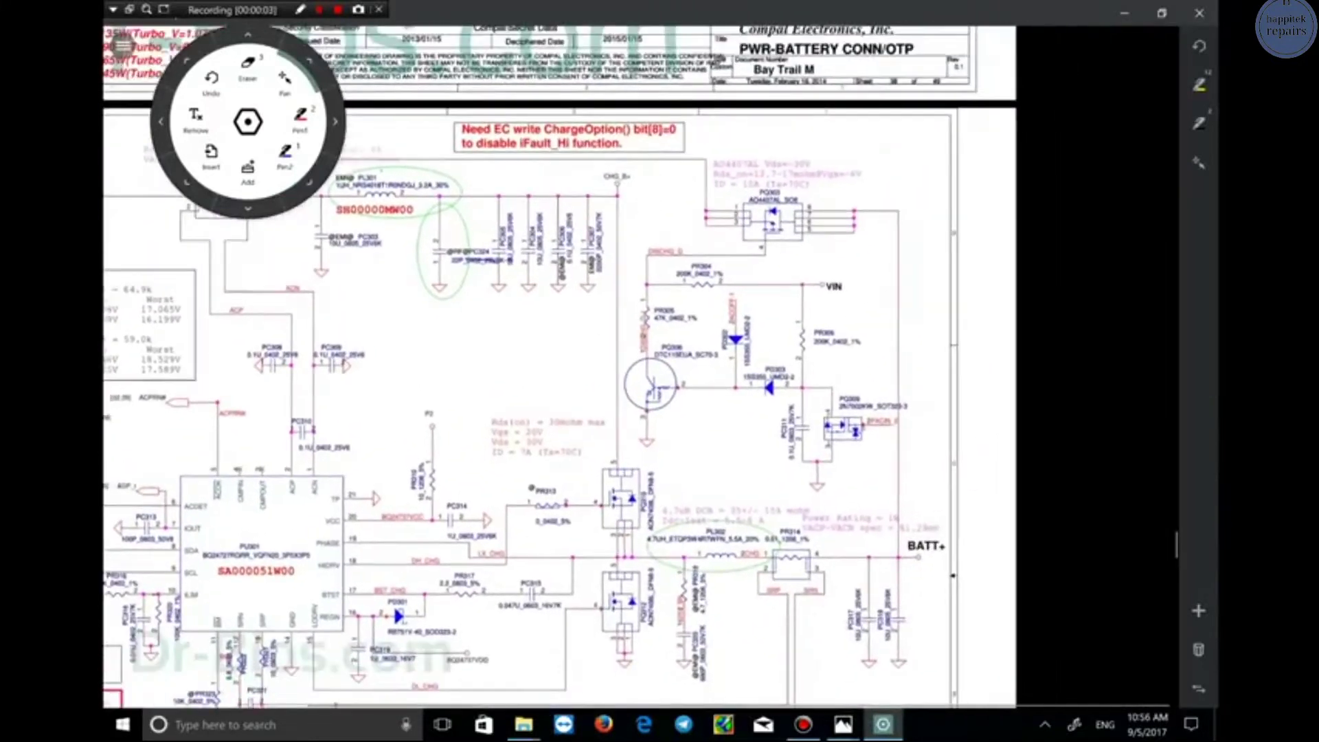
Circle MOSFET PQ303 on the battery charger schematic page in blue ink
left_click_drag(550, 378, 713, 427)
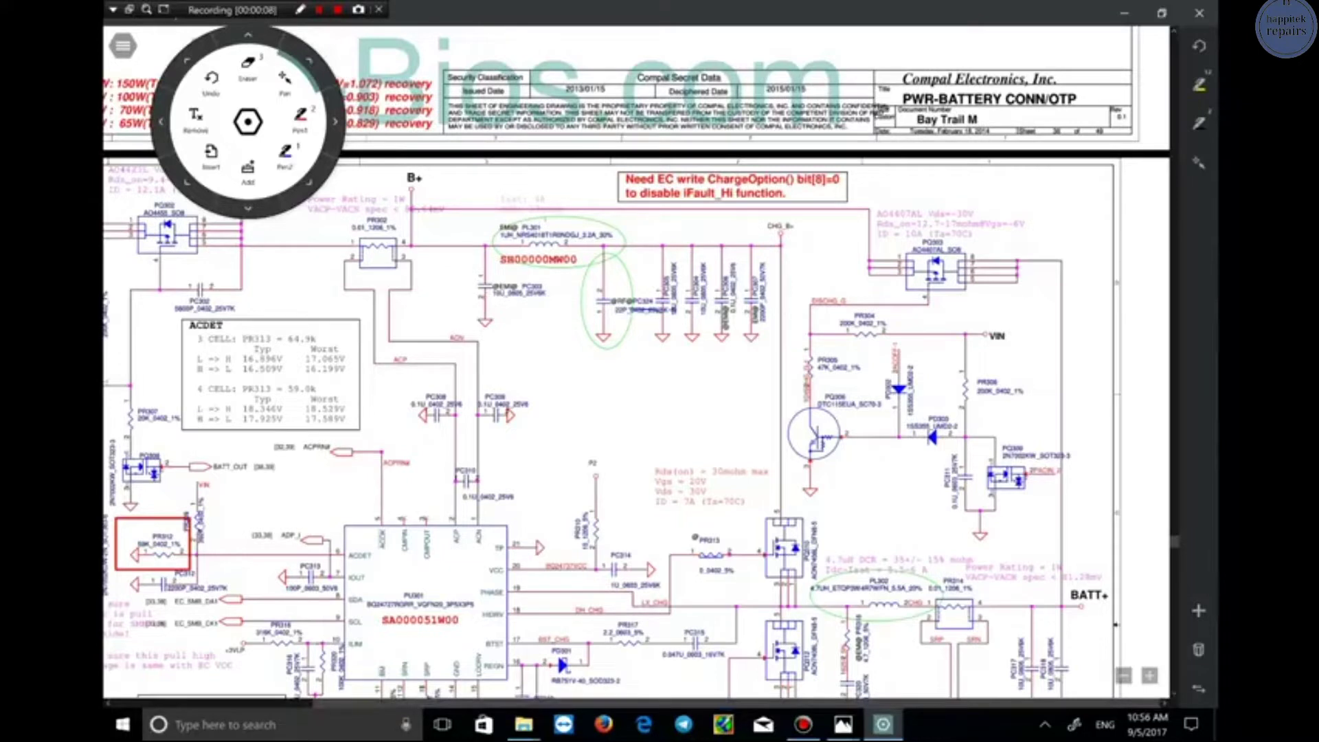
left_click_drag(619, 412, 690, 320)
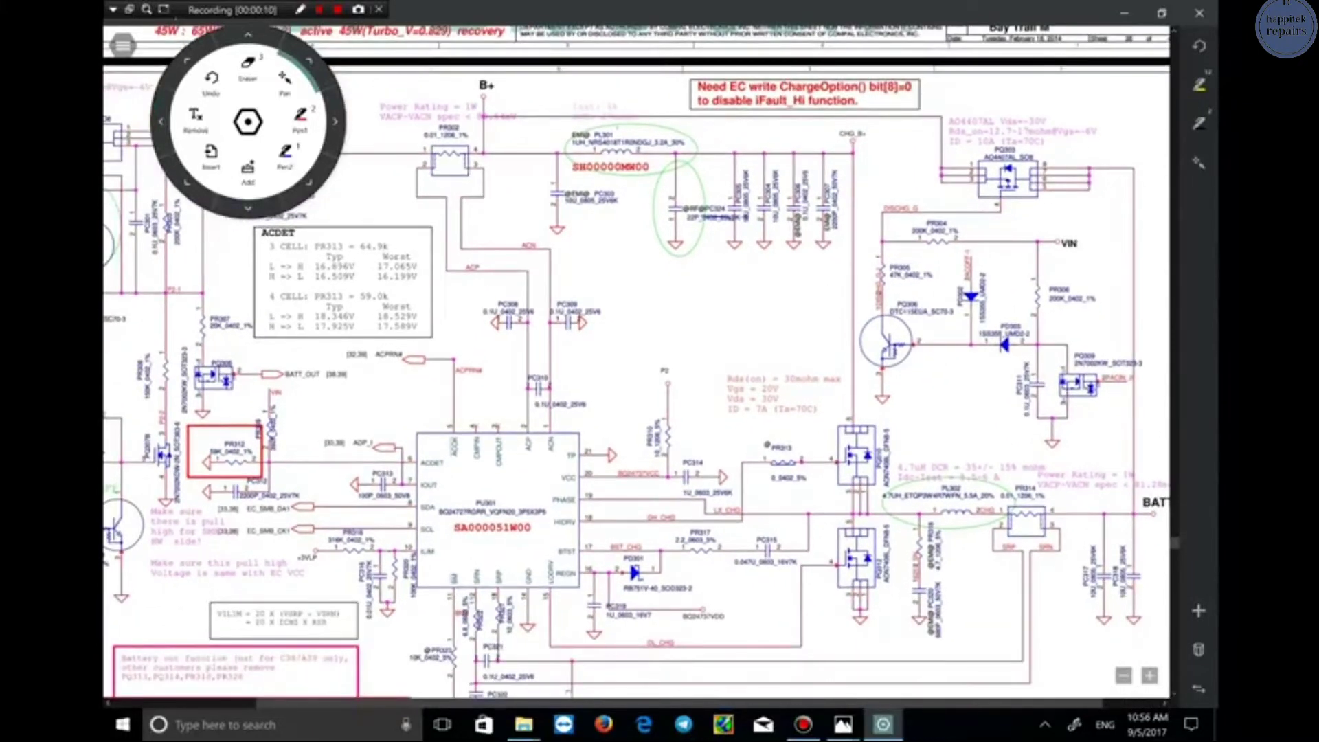
mouse_move(1048, 141)
left_mouse_down()
mouse_move(952, 223)
mouse_move(1048, 143)
left_mouse_up()
Handwrite the label PQ303 above and beside the circled MOSFET
left_click(285, 83)
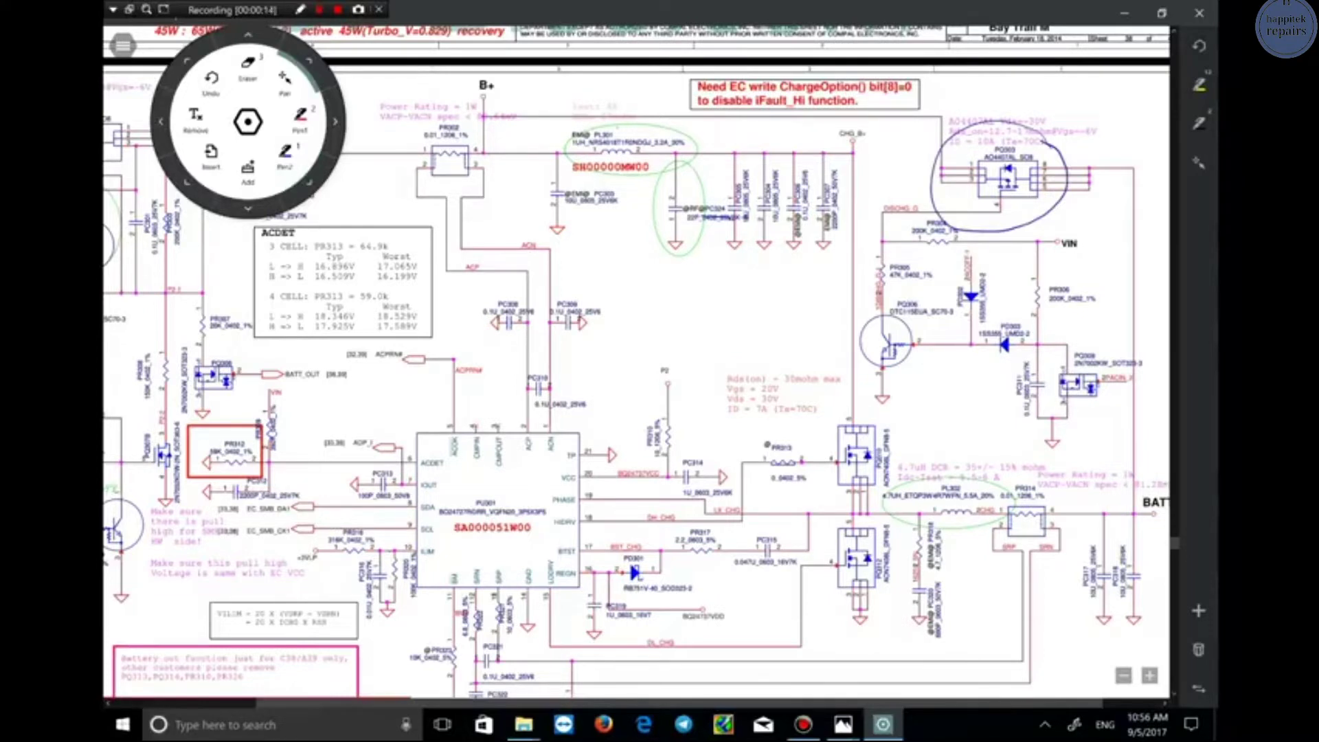
scroll(914, 274, "up", 5, "ctrl")
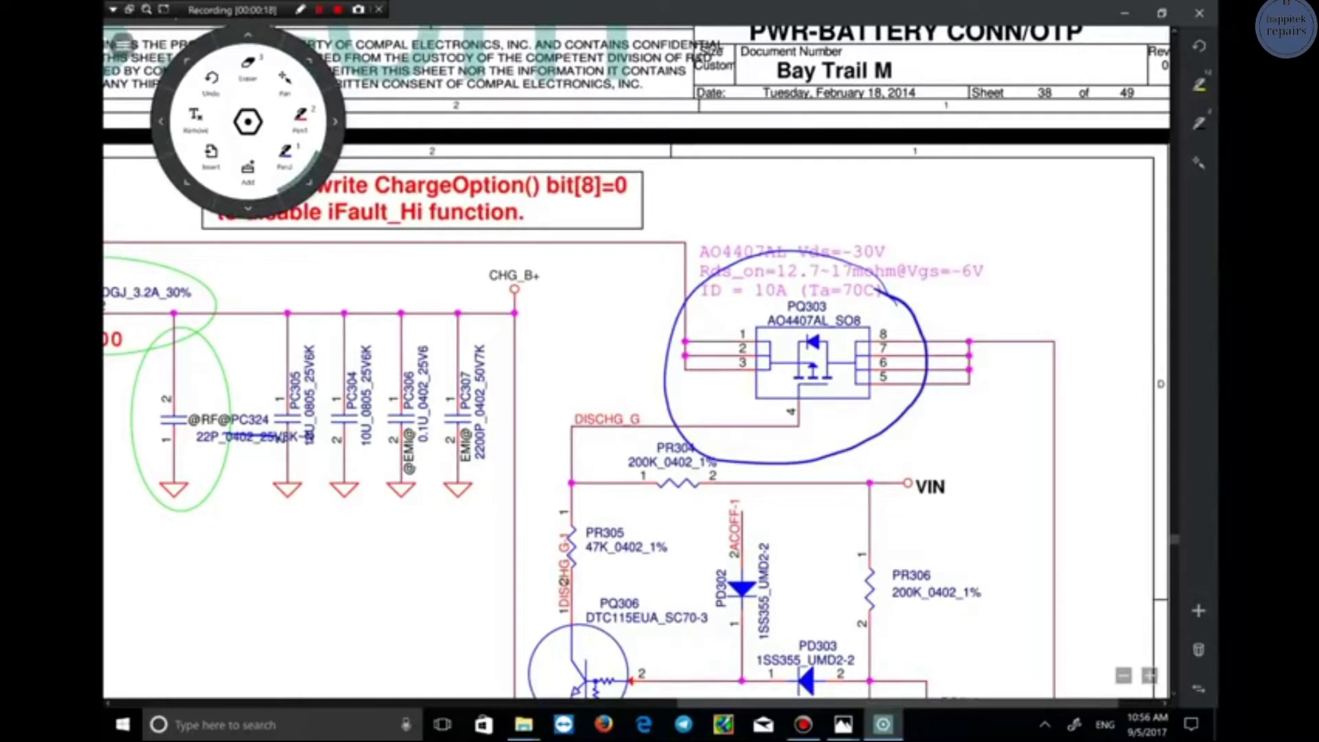
left_click_drag(916, 180, 922, 235)
mouse_move(914, 176)
left_mouse_down()
mouse_move(951, 180)
mouse_move(921, 204)
left_mouse_up()
mouse_move(996, 180)
left_mouse_down()
mouse_move(1001, 215)
mouse_move(1021, 224)
left_mouse_up()
left_click_drag(1027, 177, 1033, 224)
mouse_move(1077, 178)
left_mouse_down()
mouse_move(1117, 207)
mouse_move(1091, 221)
left_mouse_up()
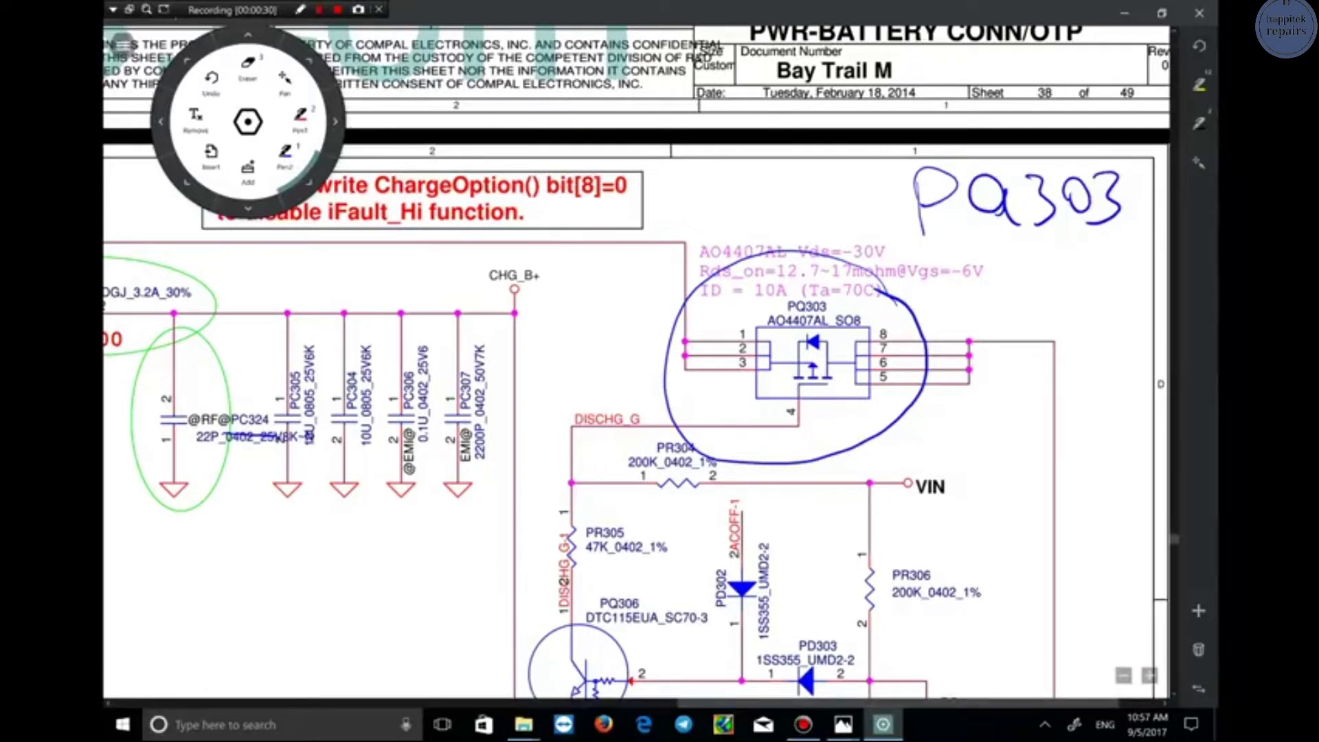
Beside PQ303, draw an upward arrow and a downward arrow, and handwrite the channel letters N and P next to them
mouse_move(1097, 371)
left_mouse_down()
mouse_move(1075, 311)
mouse_move(1102, 275)
mouse_move(1114, 309)
left_mouse_up()
left_click_drag(1075, 369, 1127, 368)
mouse_move(962, 471)
left_mouse_down()
mouse_move(968, 441)
mouse_move(1001, 424)
left_mouse_up()
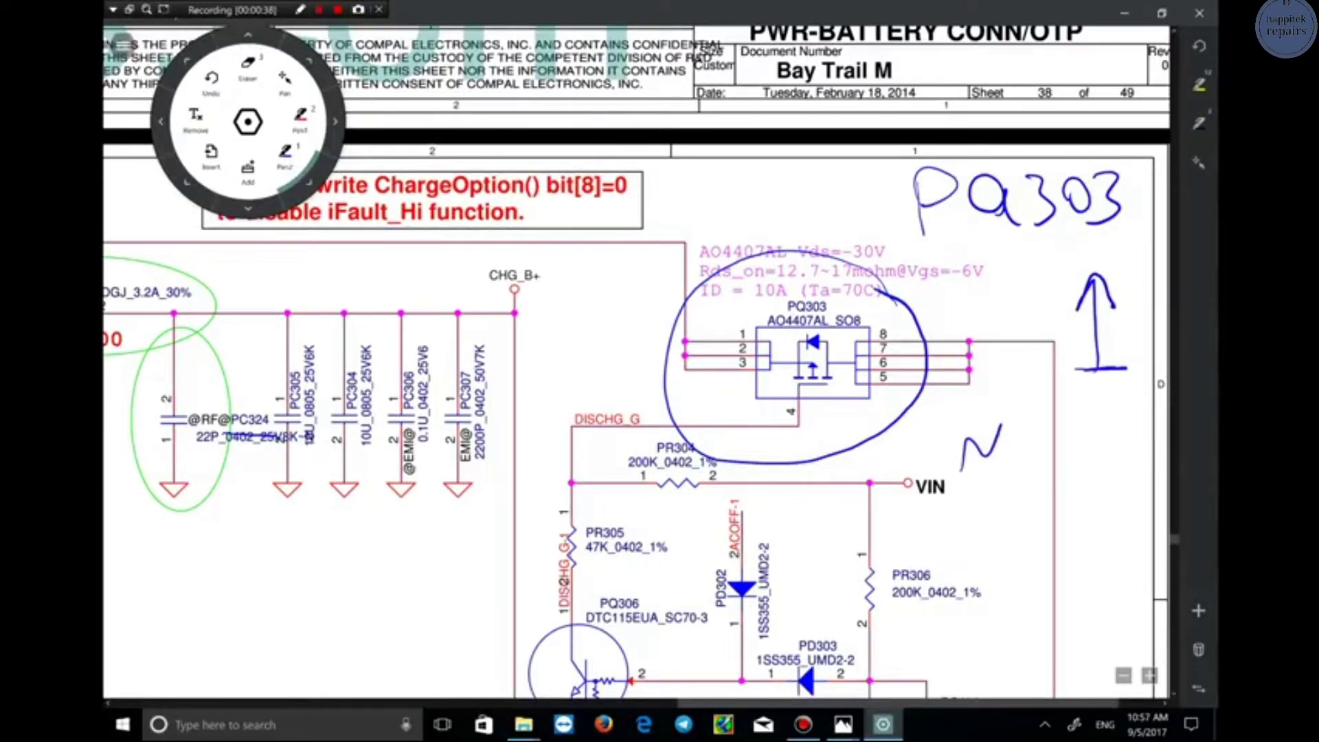
mouse_move(1095, 411)
left_mouse_down()
mouse_move(1108, 524)
mouse_move(1119, 497)
left_mouse_up()
mouse_move(987, 519)
left_mouse_down()
mouse_move(994, 556)
mouse_move(1004, 517)
left_mouse_up()
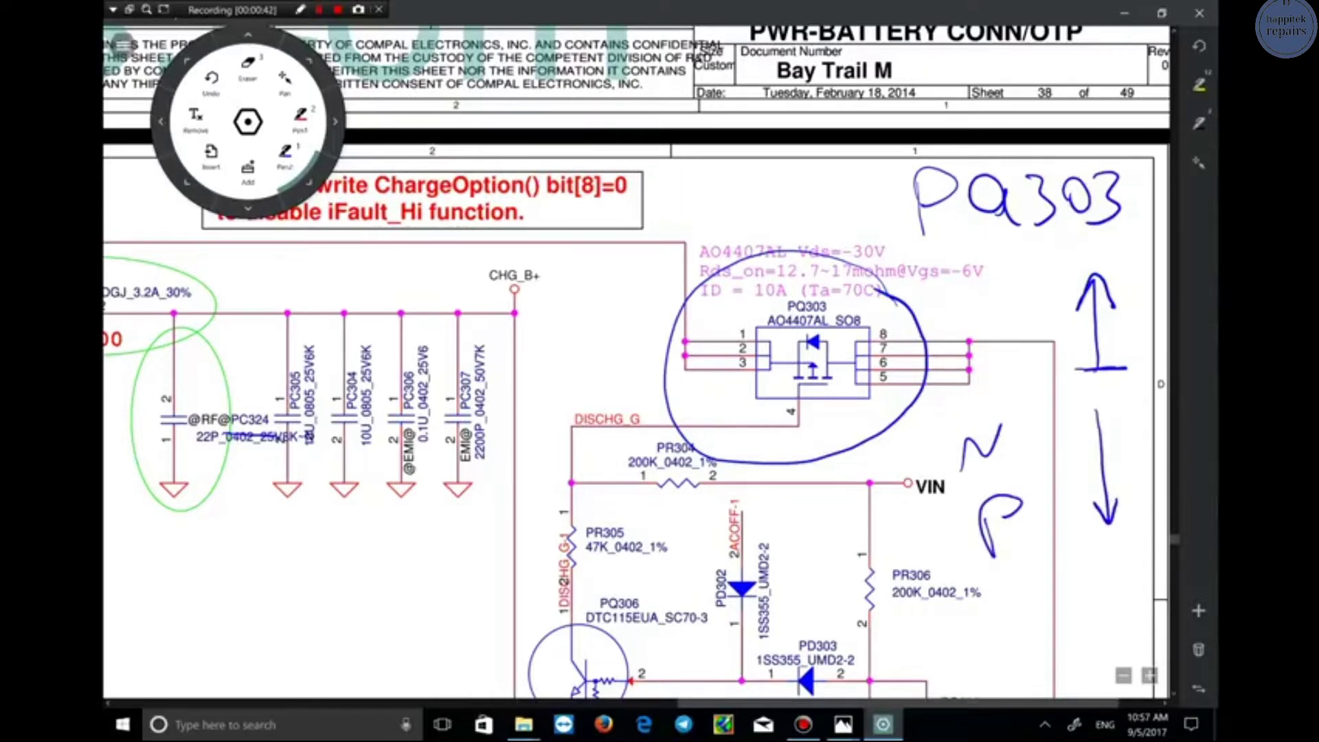
Circle the channel arrow inside the PQ303 symbol and underline the PQ303 designator in blue ink
left_click(284, 83)
scroll(862, 367, "up", 5, "ctrl")
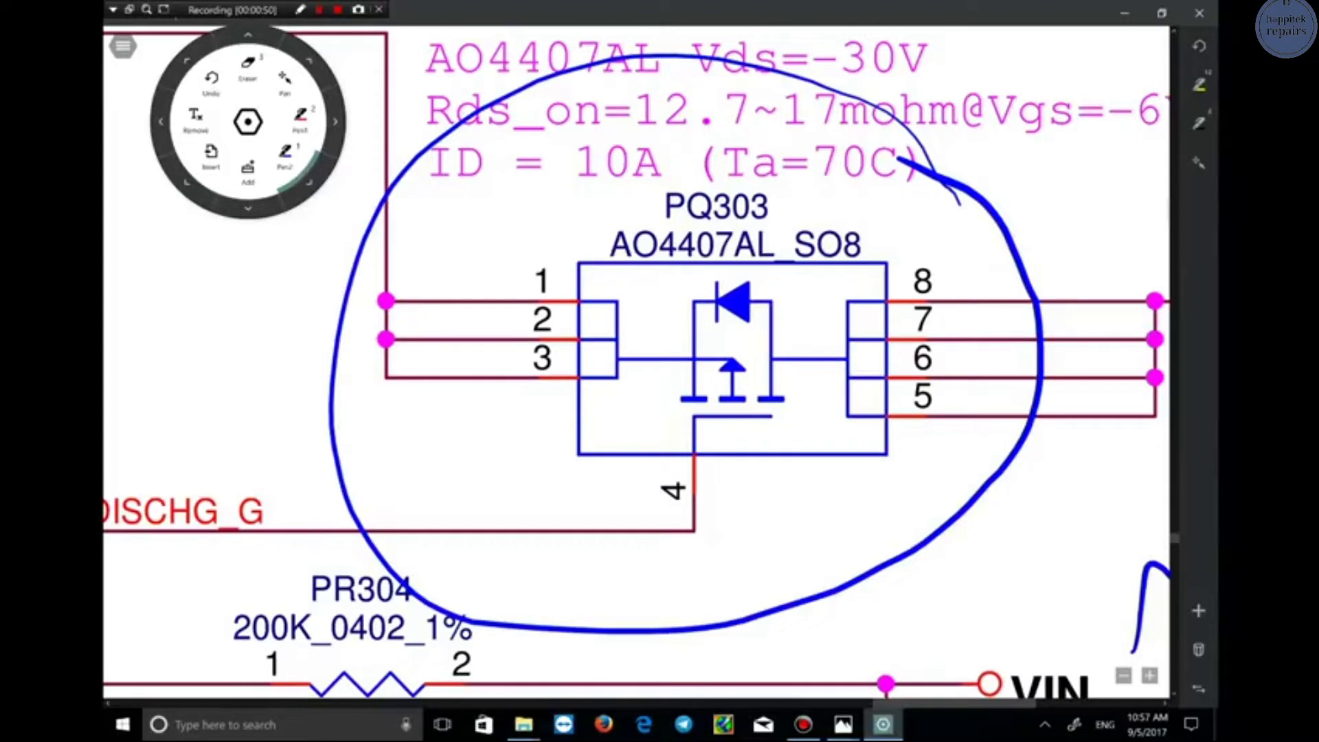
mouse_move(782, 411)
left_mouse_down()
mouse_move(711, 335)
mouse_move(742, 433)
mouse_move(776, 380)
left_mouse_up()
left_click_drag(651, 222, 804, 219)
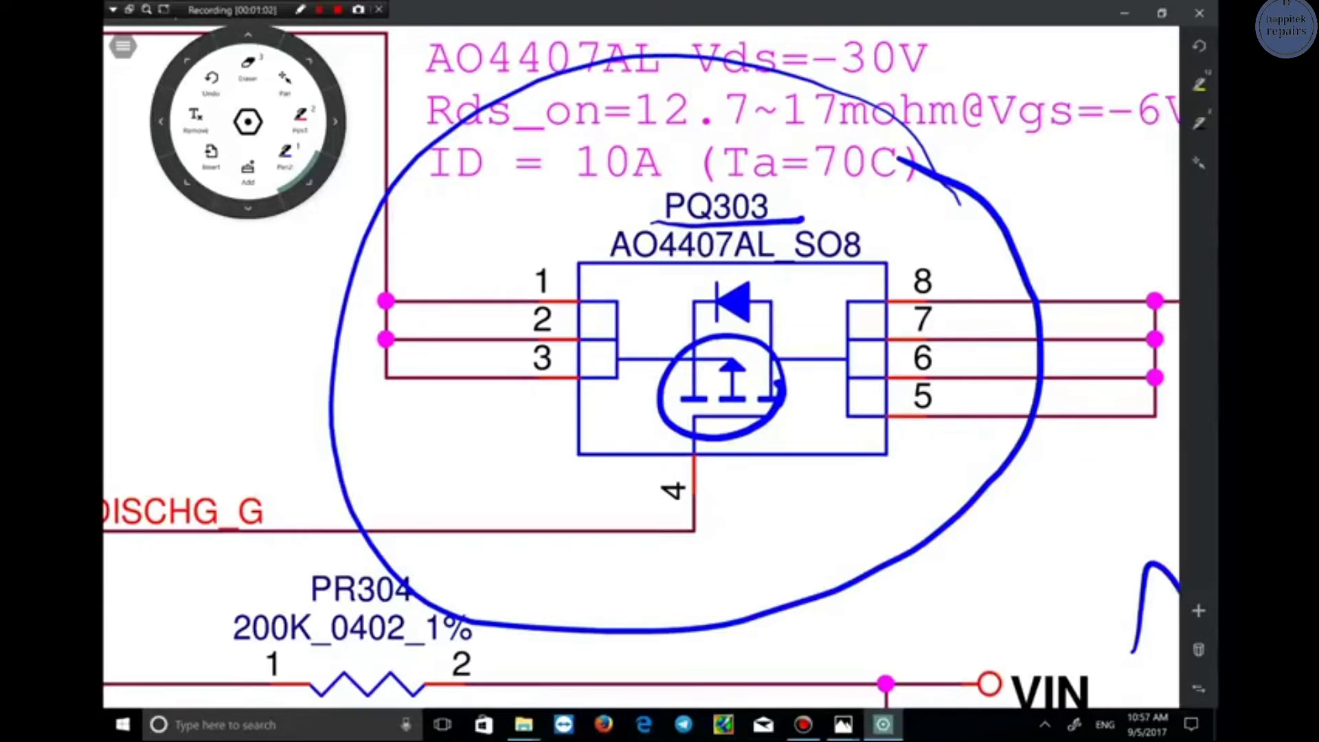
Circle the dashed channel of PQ303 in red, and sketch a solid blue, a dashed red and a solid red line beside the MOSFET
left_click_drag(988, 582, 1097, 582)
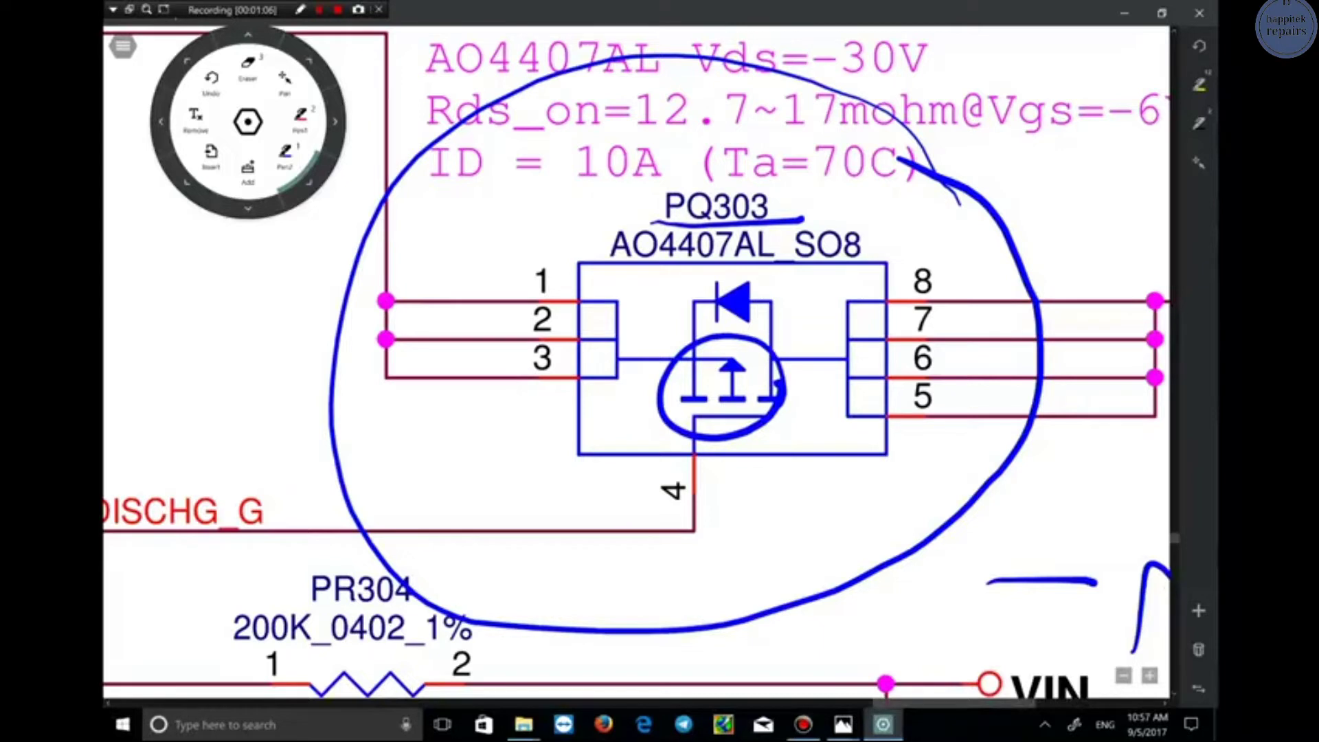
mouse_move(784, 405)
left_mouse_down()
mouse_move(664, 404)
mouse_move(797, 388)
mouse_move(776, 411)
left_mouse_up()
left_click_drag(980, 521, 1122, 509)
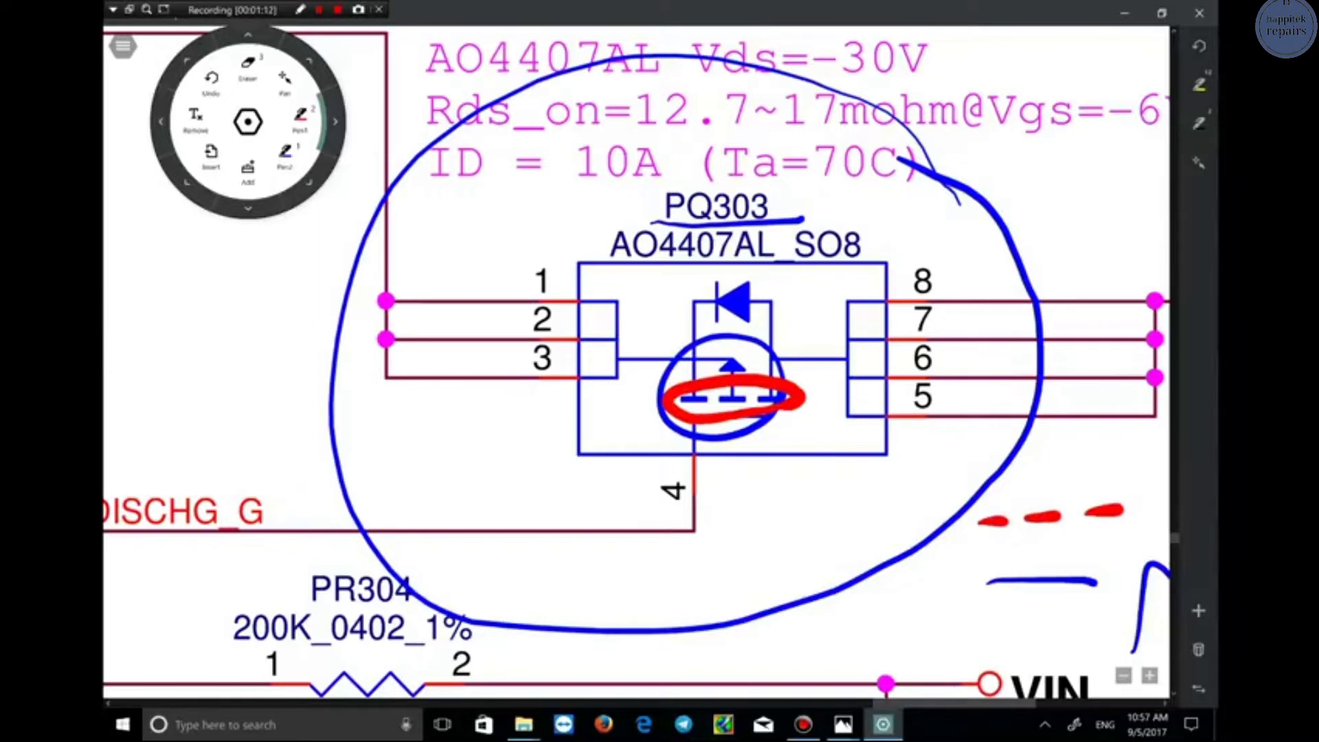
left_click_drag(1008, 473, 1147, 462)
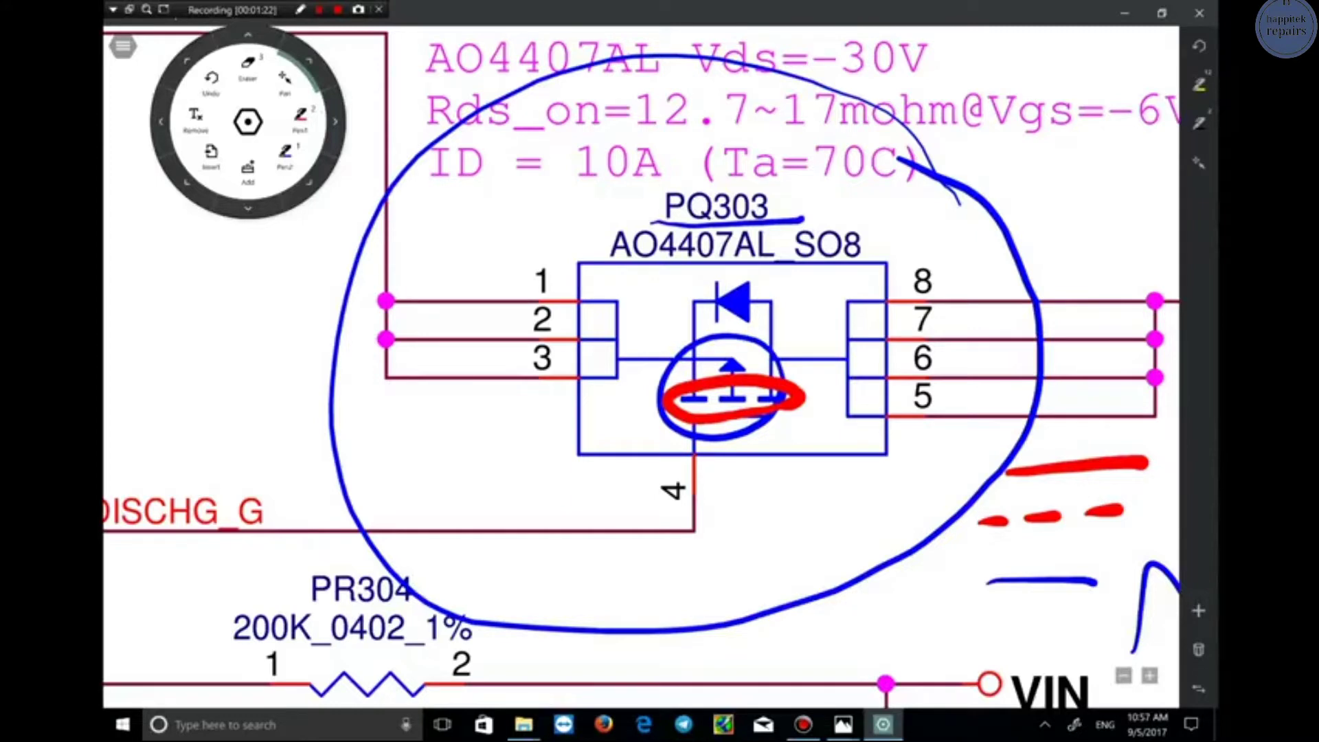
Circle diode PD302 and its part text below the ACOFF-1 net in blue ink
scroll(641, 367, "down", 8)
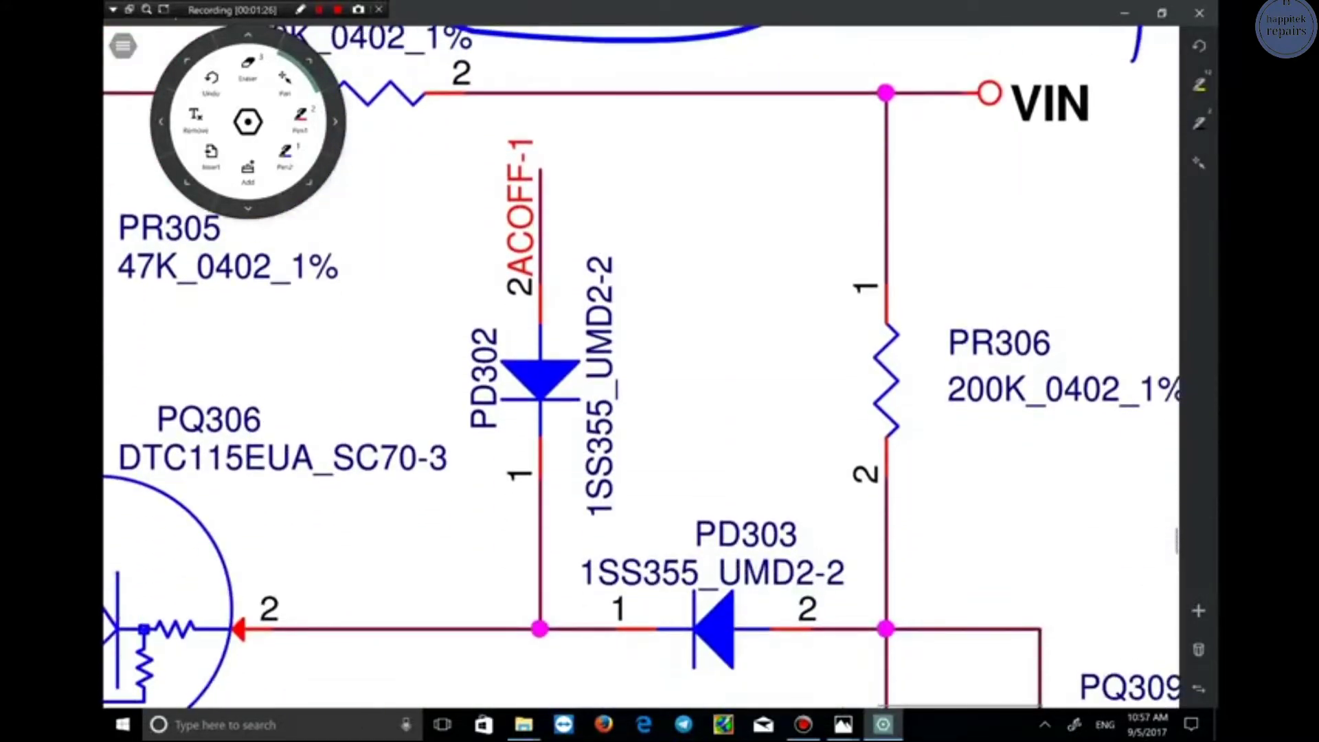
mouse_move(599, 225)
left_mouse_down()
mouse_move(412, 399)
mouse_move(622, 533)
mouse_move(577, 227)
left_mouse_up()
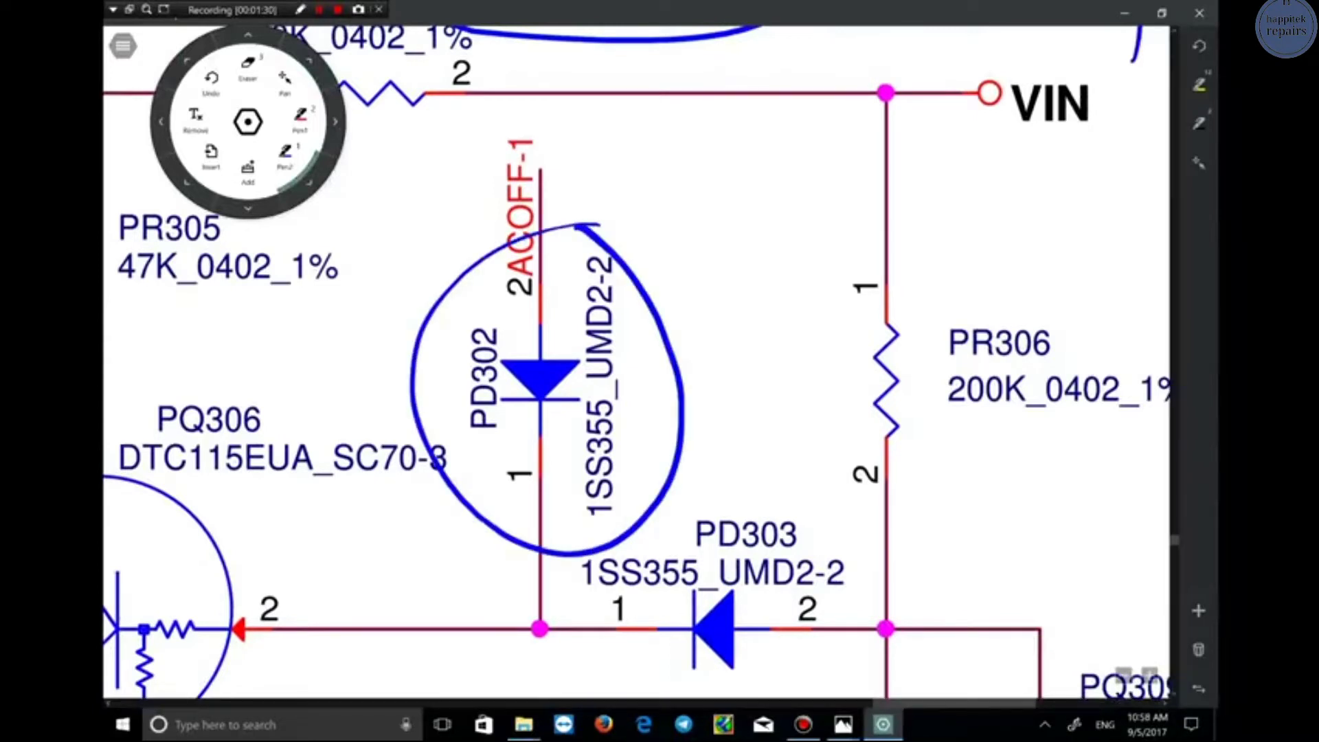